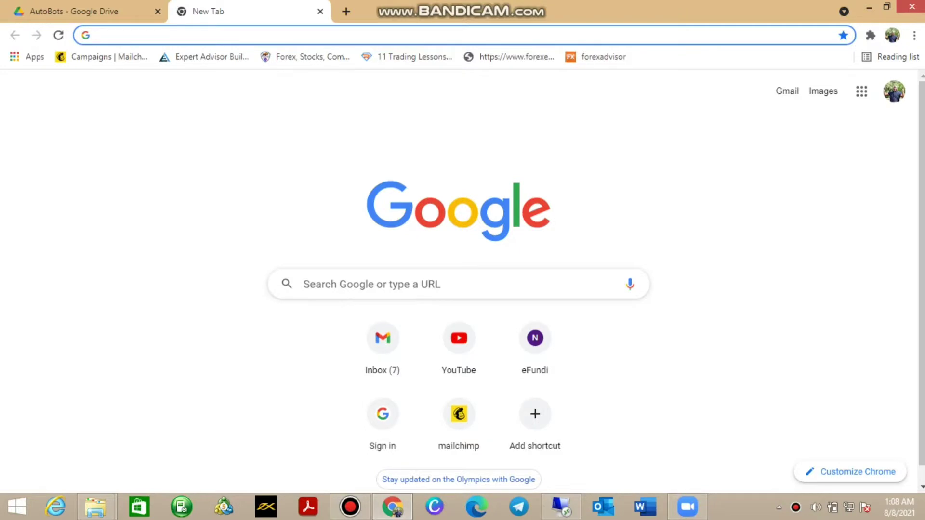
- Search Google for 'instaforex metatrader 4' and download InstaForex's MetaTrader 4 Windows installer
left_click(458, 284)
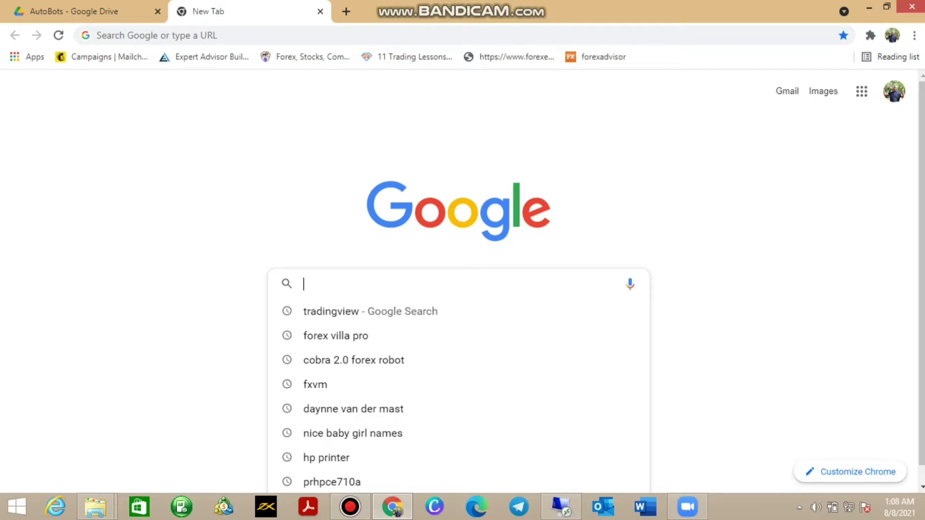
type("insta")
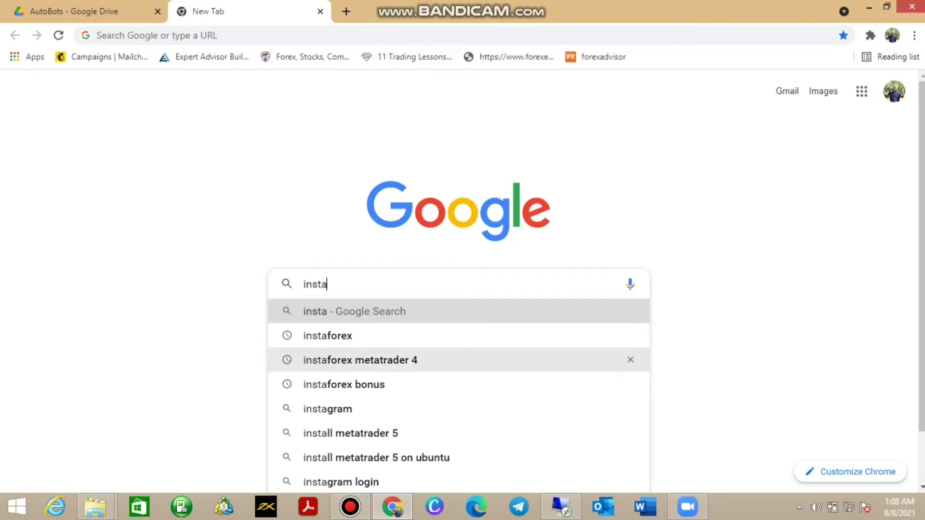
left_click(359, 360)
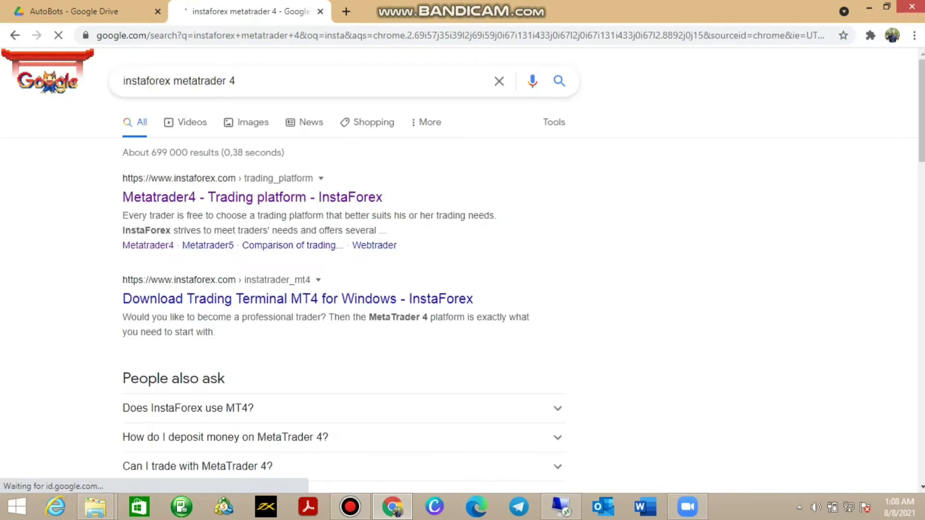
left_click(252, 197)
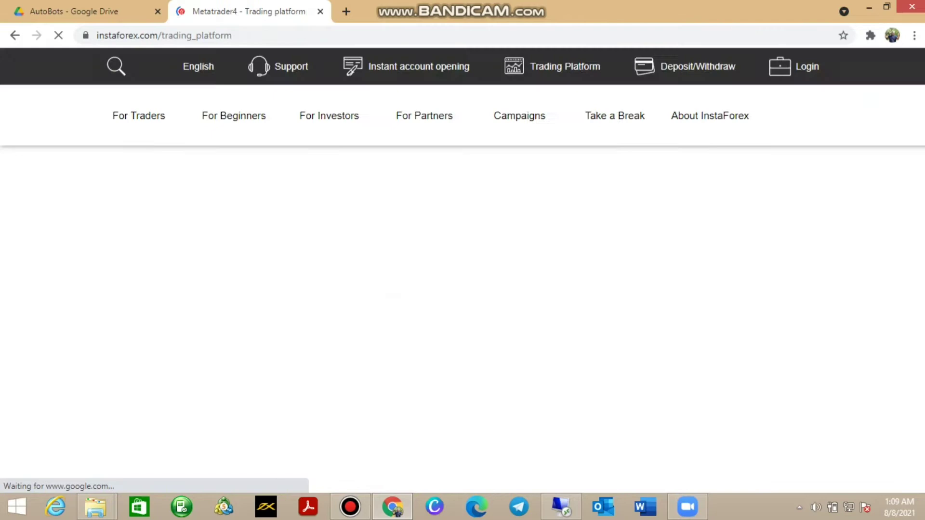
scroll(463, 289, "down", 4)
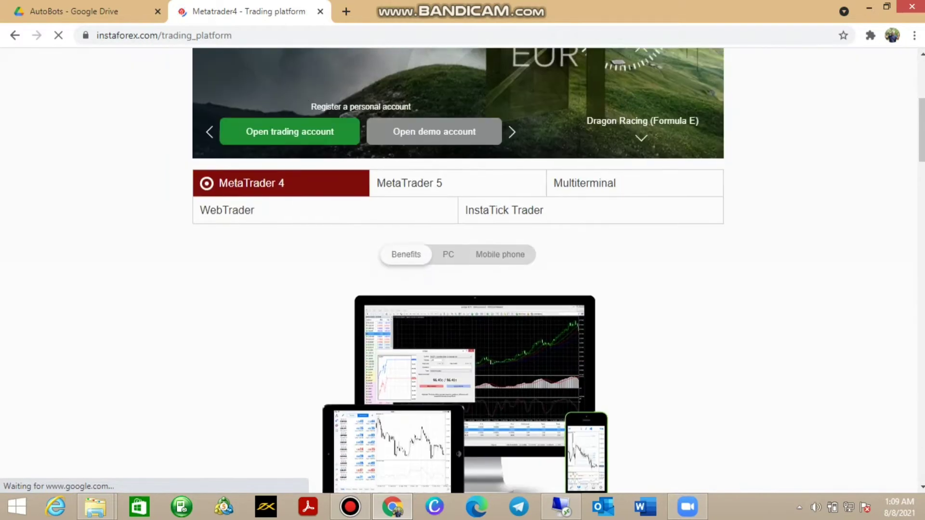
scroll(463, 289, "up", 2)
scroll(463, 289, "up", 2)
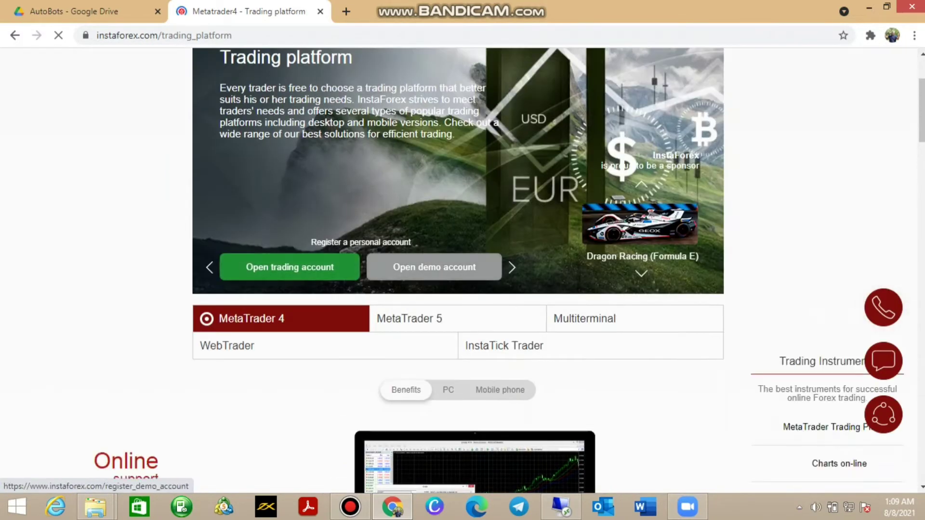
scroll(462, 289, "down", 5)
scroll(462, 289, "down", 3)
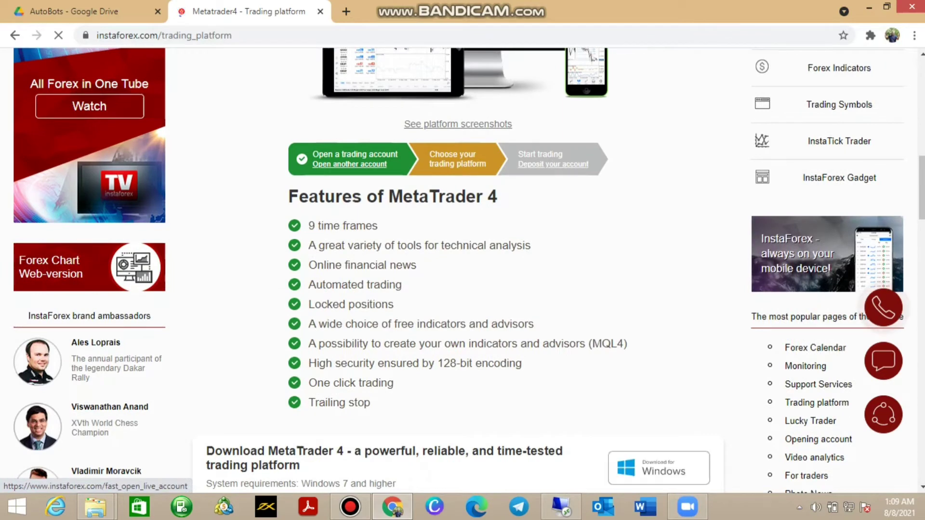
scroll(463, 289, "down", 3)
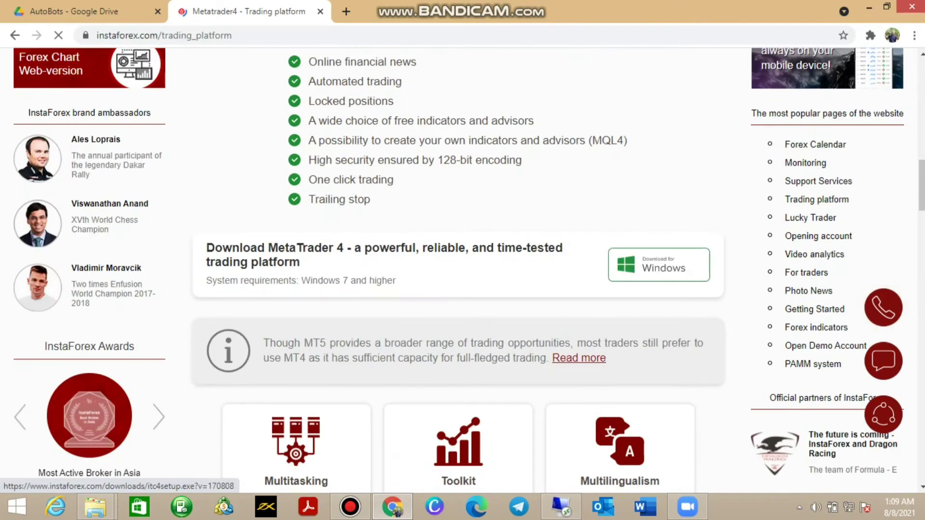
left_click(658, 265)
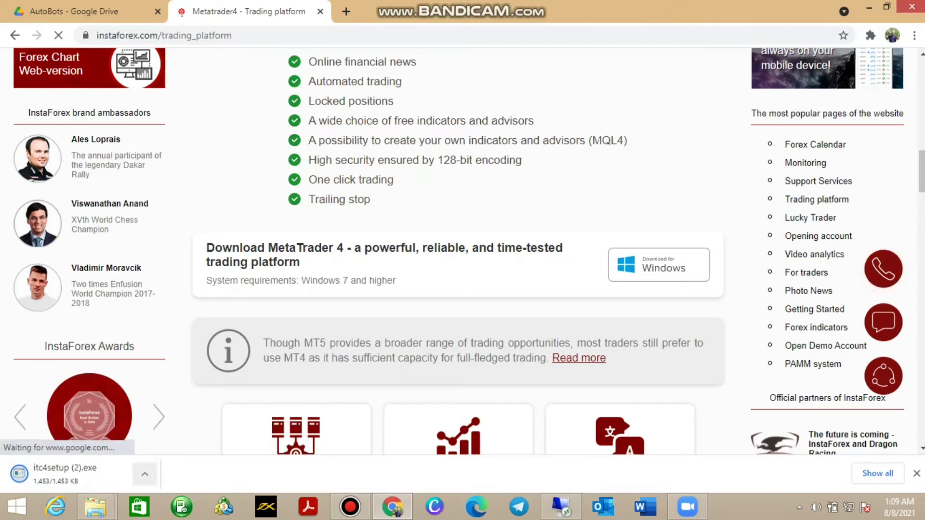
scroll(463, 260, "up", 5)
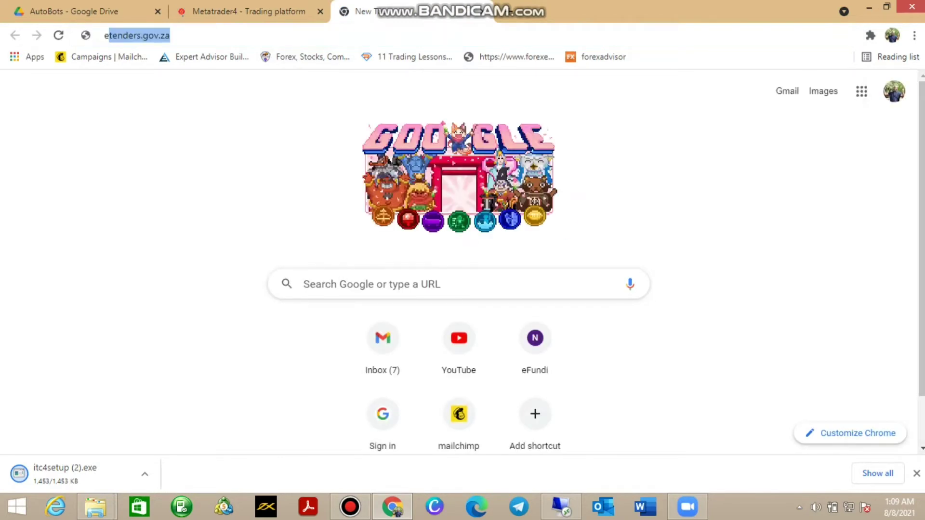
type("exness metatrader 4")
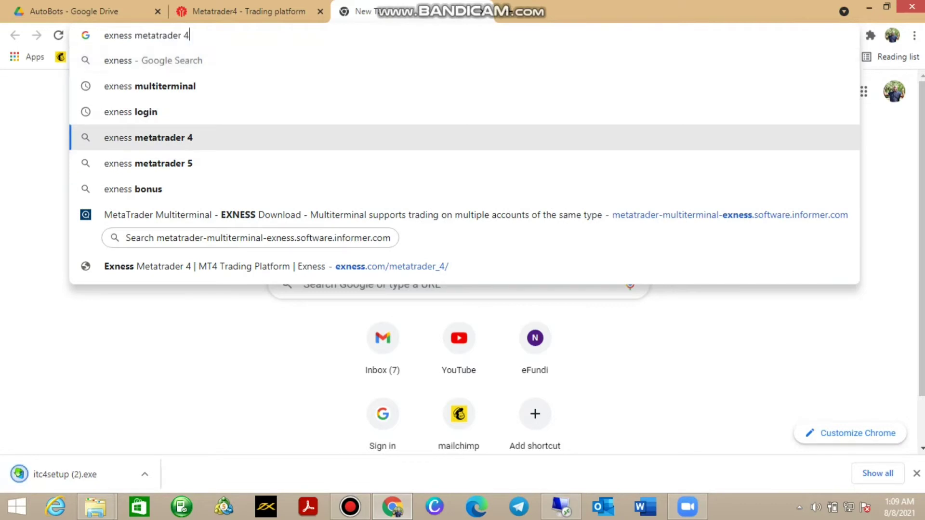
- Search 'exness metatrader 4' from a new Chrome tab using the address-bar suggestion
left_click(164, 138)
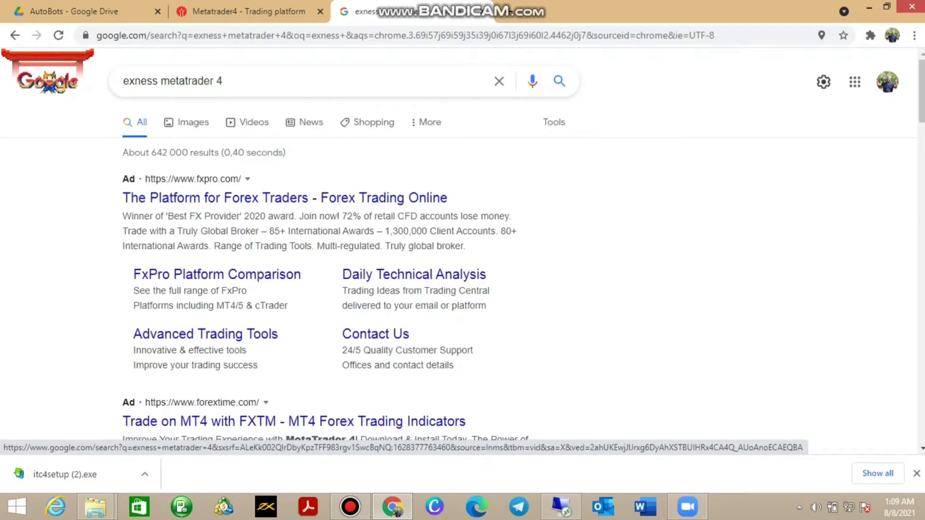
left_click(254, 122)
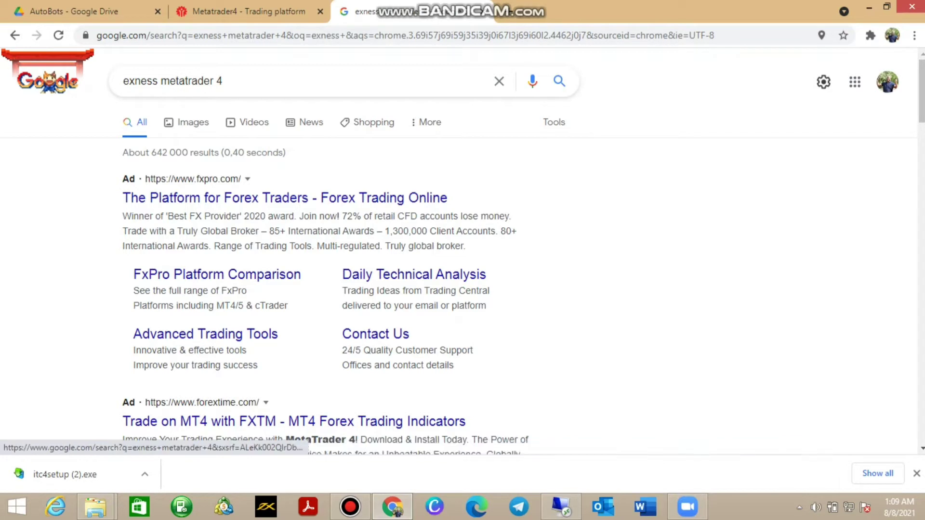
scroll(463, 289, "down", 1)
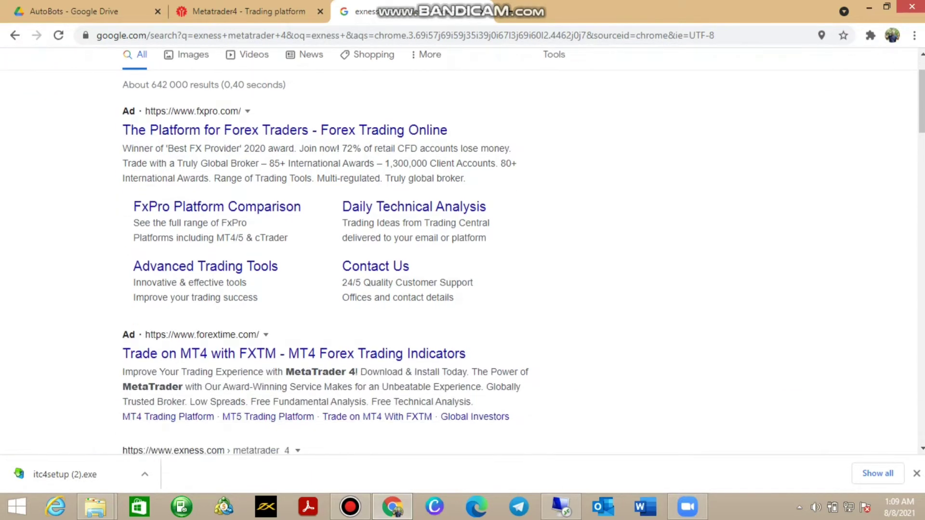
scroll(462, 289, "up", 1)
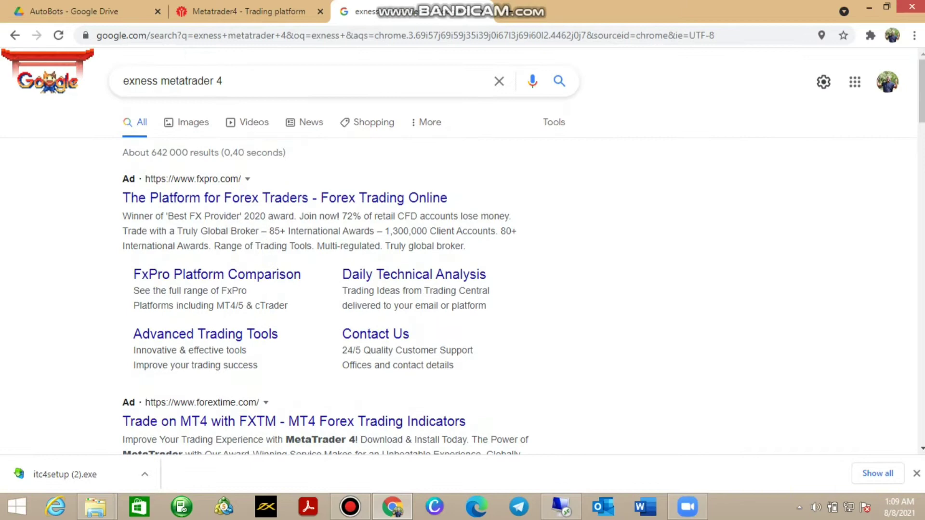
scroll(462, 289, "down", 1)
scroll(462, 289, "down", 2)
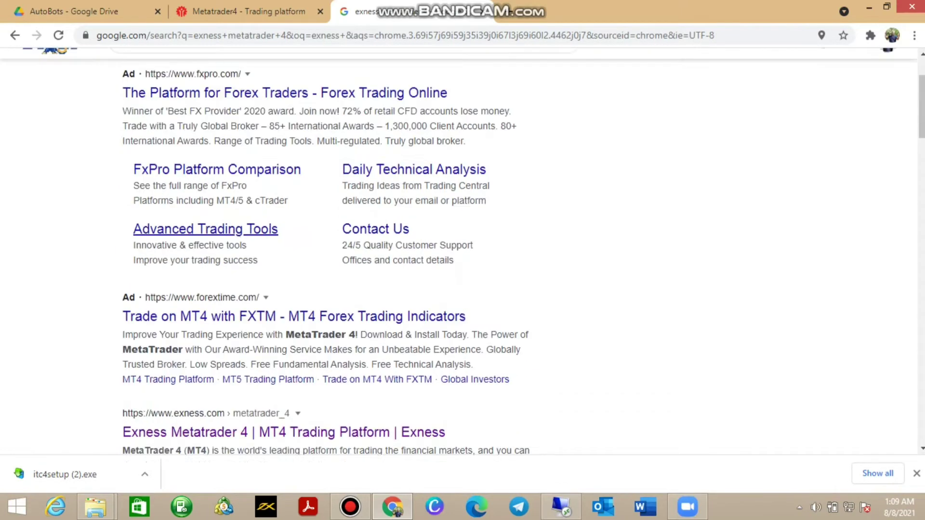
- Open the 'Exness Metatrader 4 | MT4 Trading Platform' search result
left_click(284, 334)
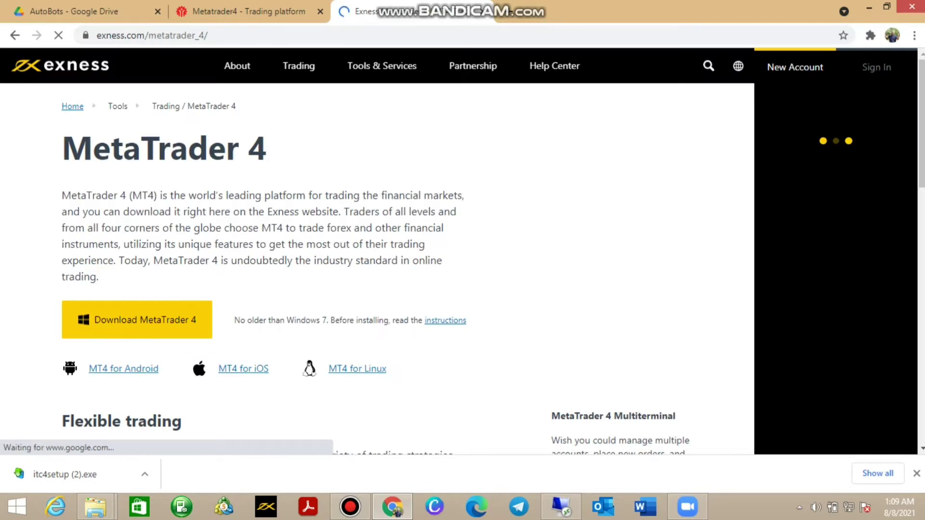
scroll(361, 290, "down", 2)
scroll(362, 290, "down", 2)
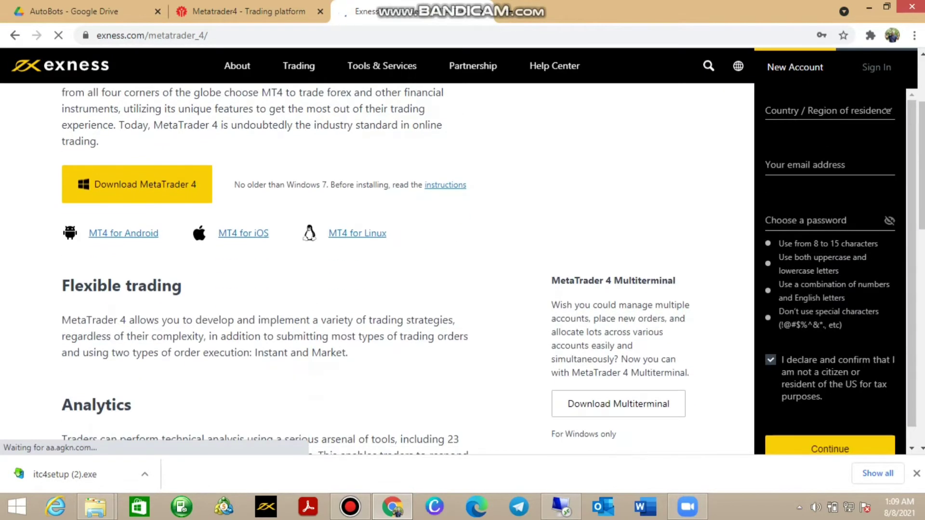
scroll(361, 289, "down", 2)
scroll(362, 289, "up", 3)
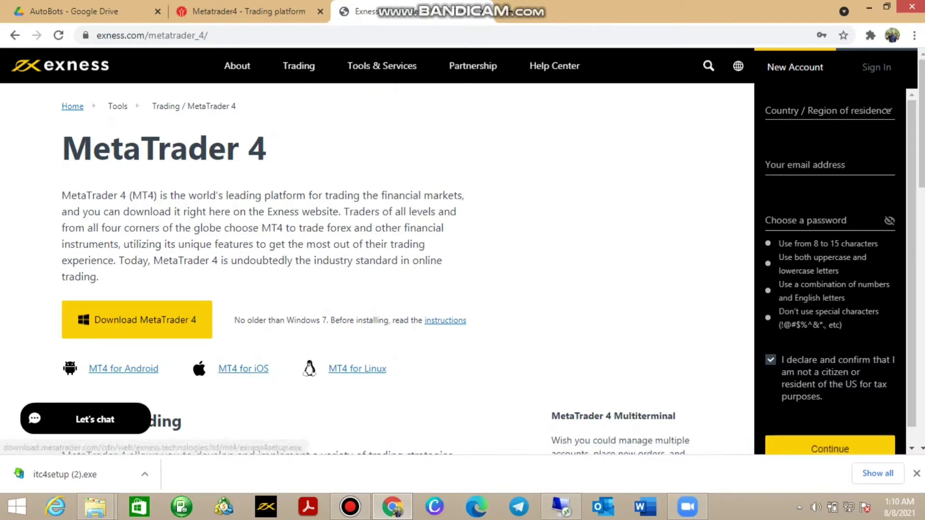
scroll(361, 289, "down", 2)
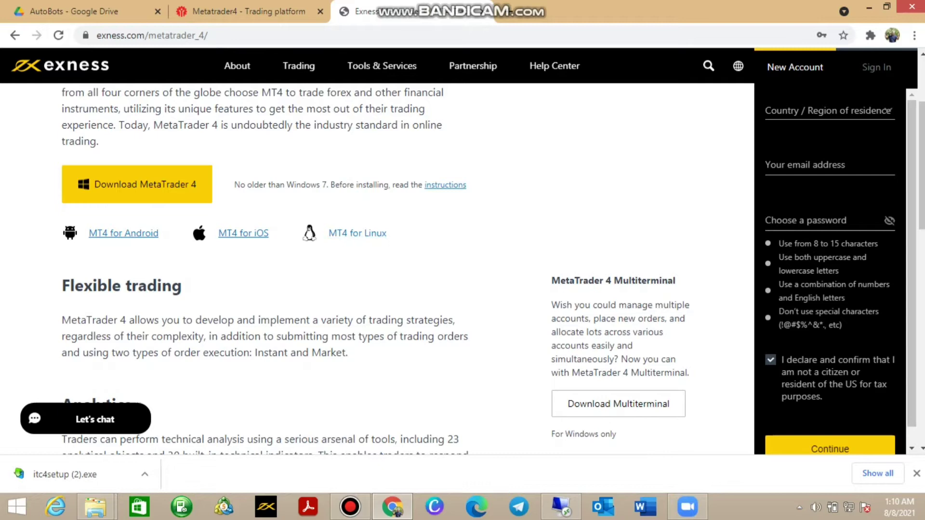
scroll(362, 289, "up", 2)
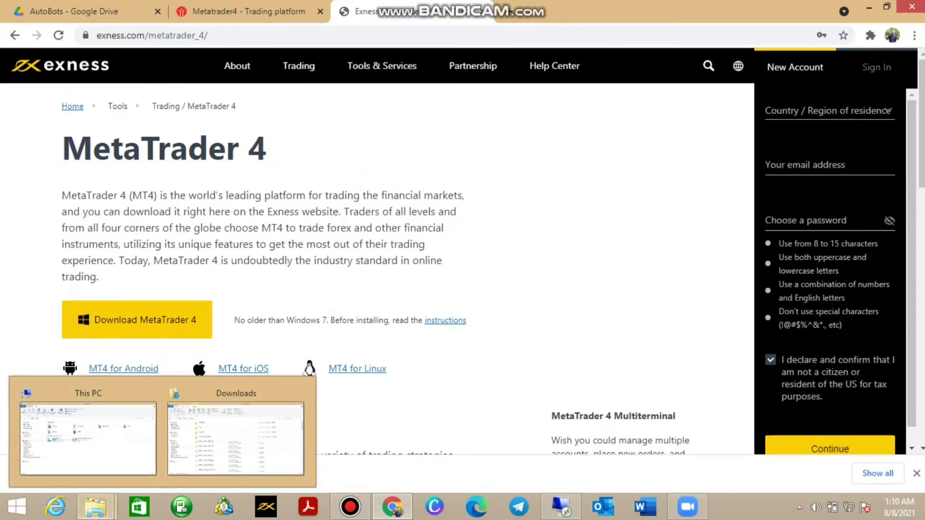
- Run itc4setup (2).exe from the download bar and accept the InstaTrader license
left_click(145, 474)
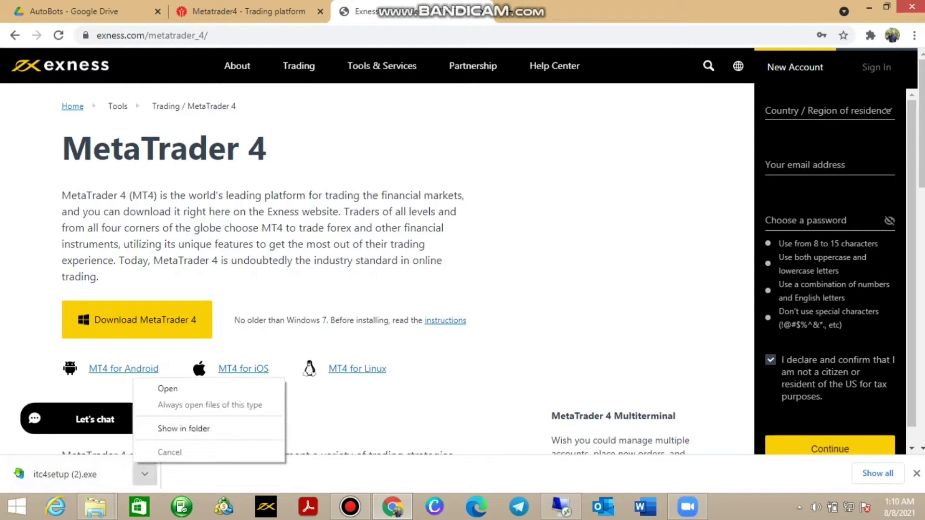
left_click(166, 389)
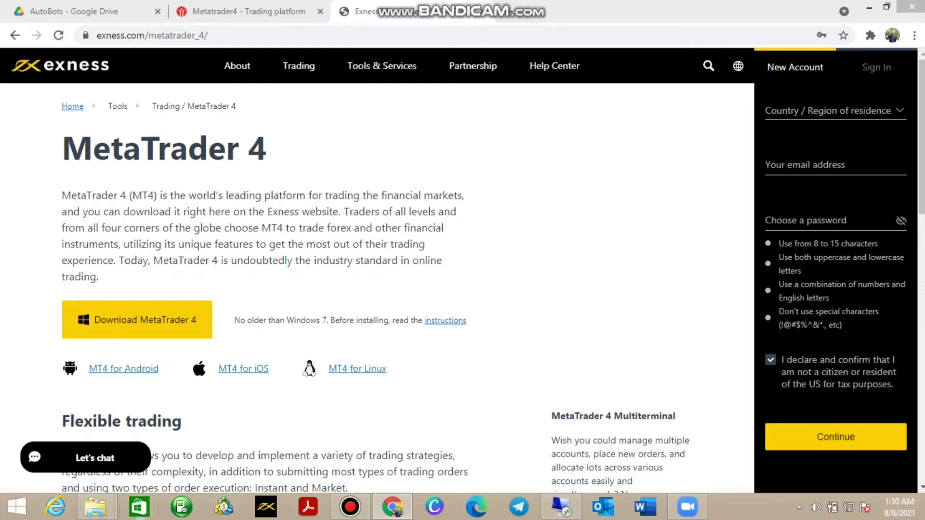
left_click(541, 369)
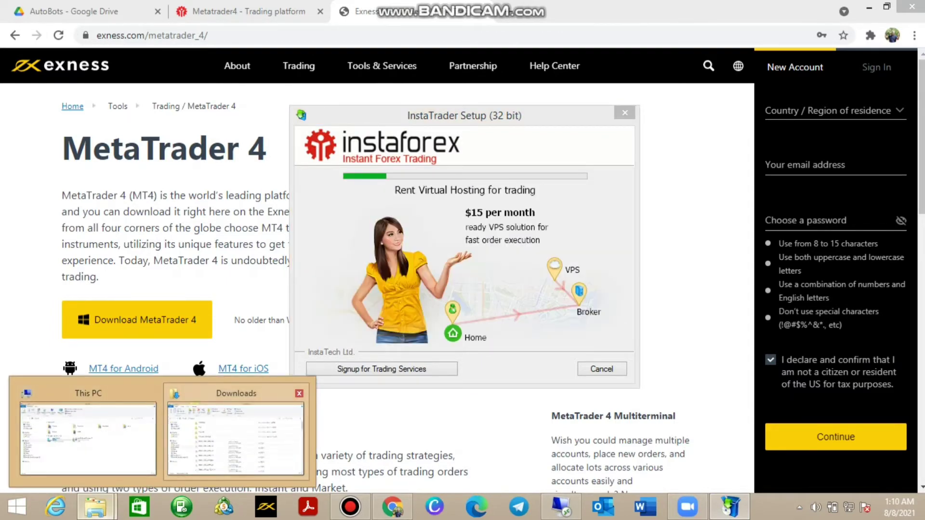
- Return to InstaTrader Setup and finish it, launching the MetaTrader 4 terminal
left_click(236, 438)
scroll(506, 362, "down", 5)
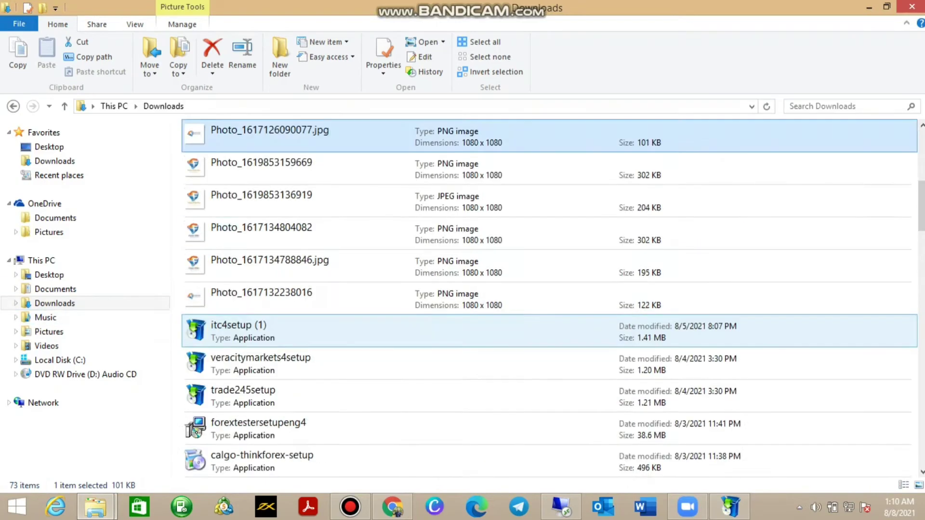
scroll(507, 361, "down", 5)
scroll(506, 362, "down", 5)
scroll(507, 362, "down", 3)
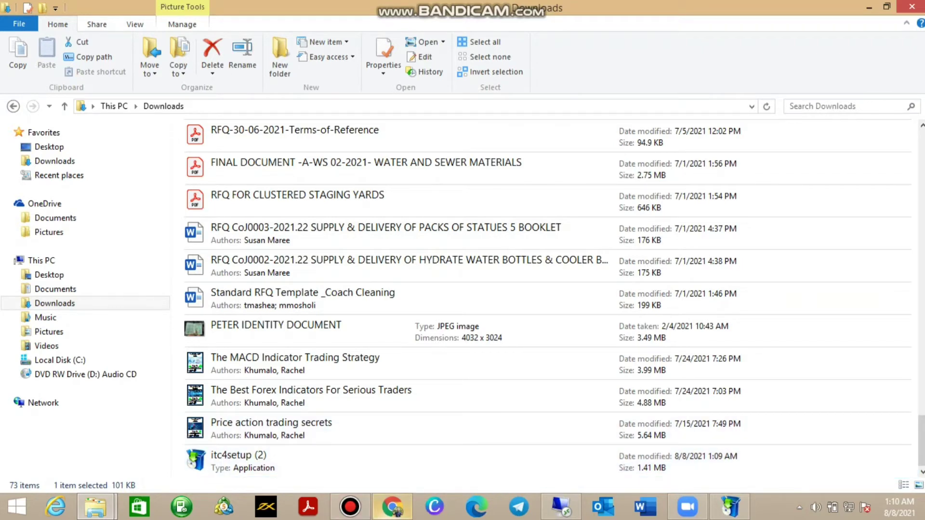
left_click(730, 508)
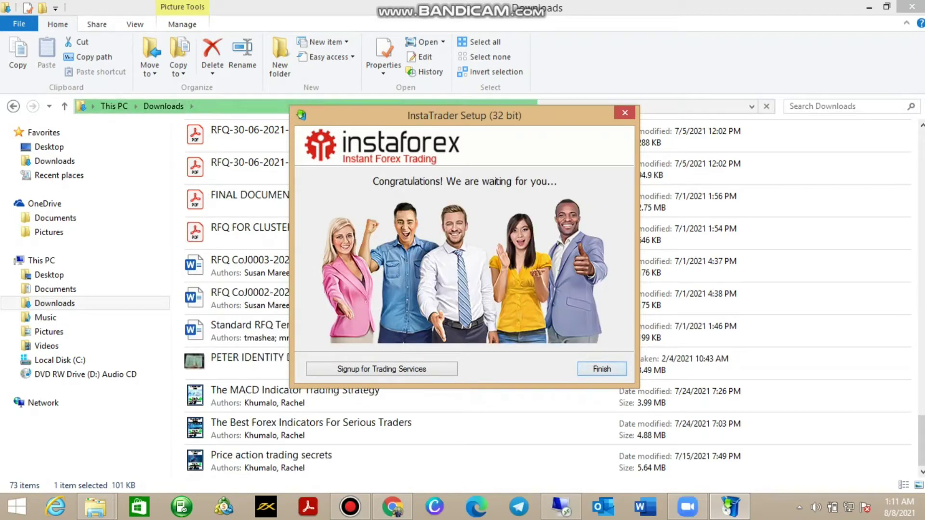
key("Return")
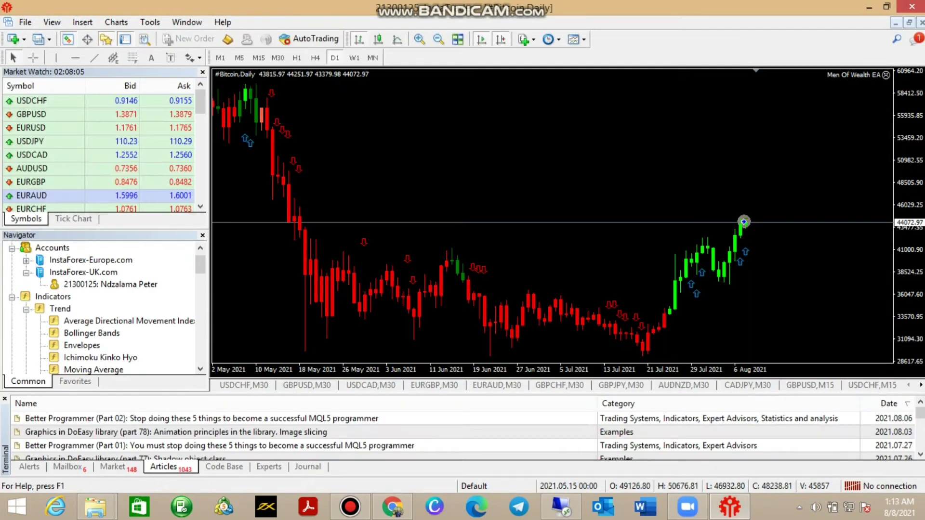
- Log in to the trade account on InstaForex-UK.com and drag the Terminal splitter higher
left_click(25, 22)
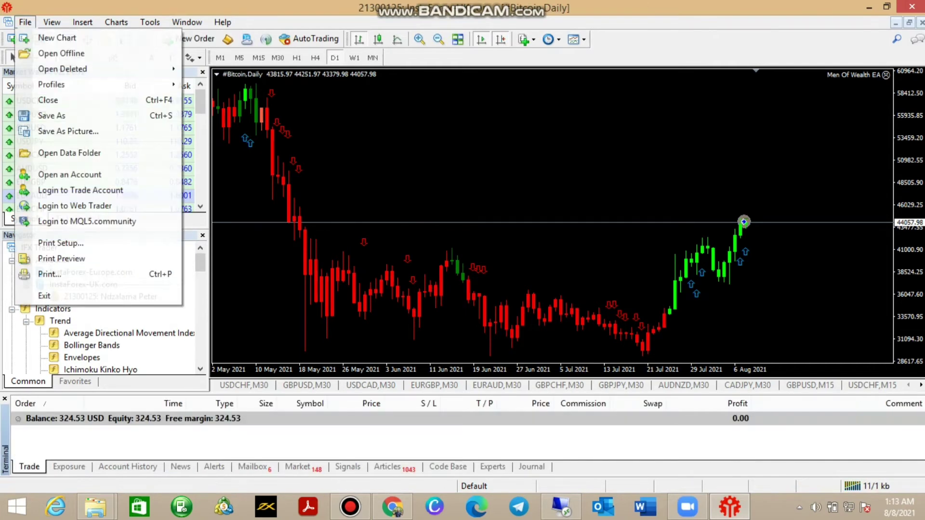
left_click(57, 190)
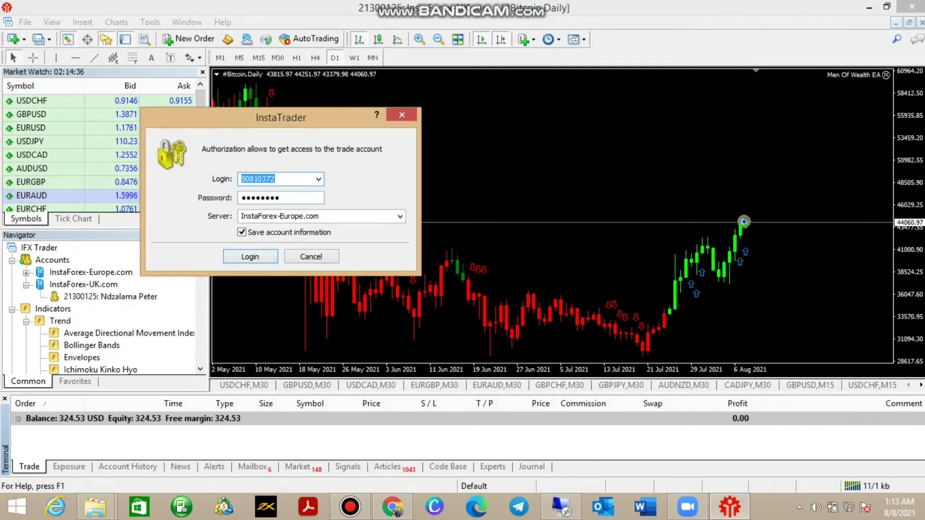
left_click(400, 216)
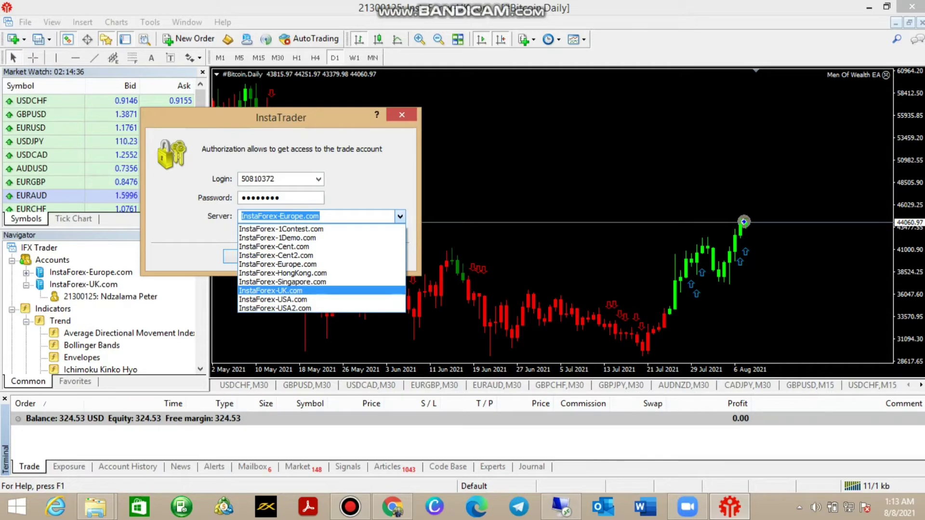
key("Up")
key("Up")
key("Up")
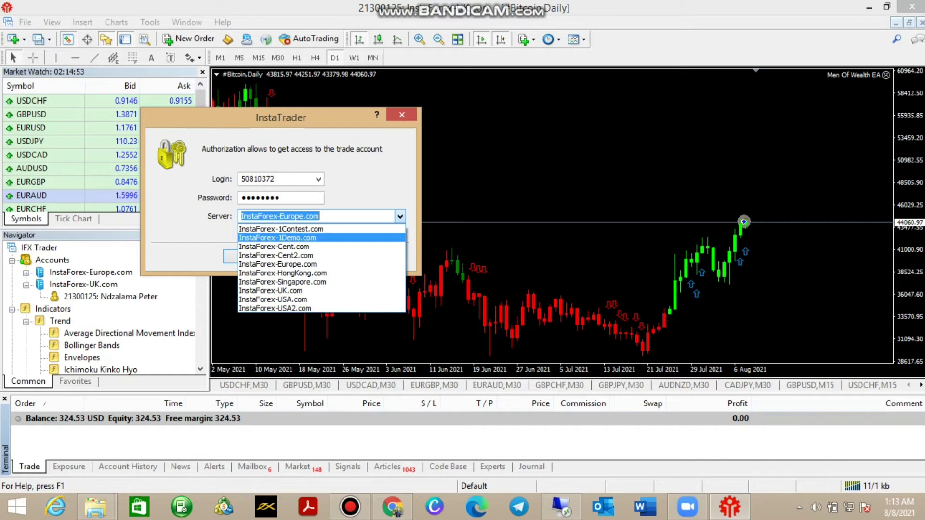
key("Down")
key("Down")
key("Down")
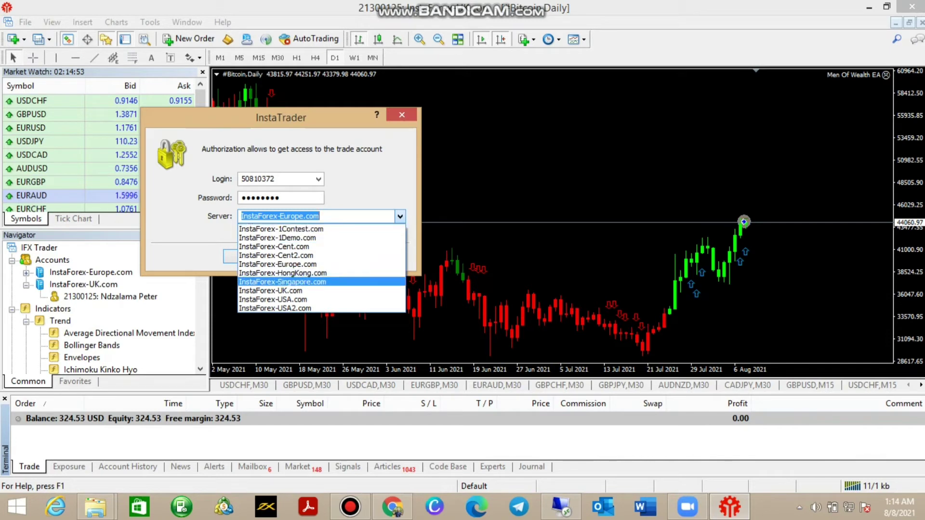
key("Down")
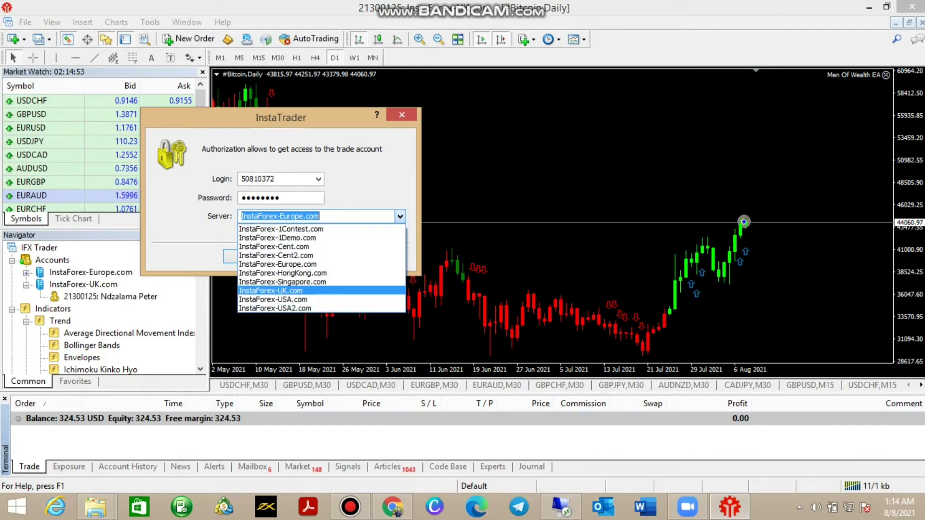
key("Return")
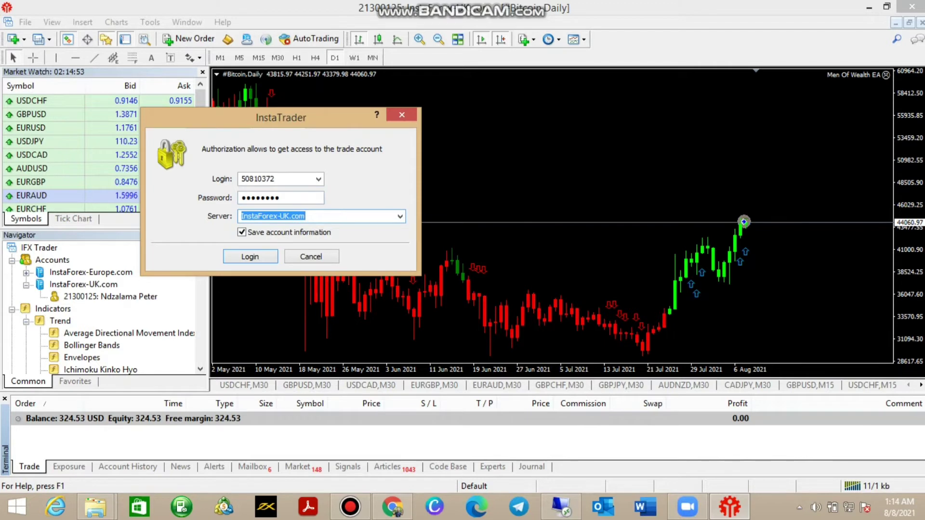
key("Return")
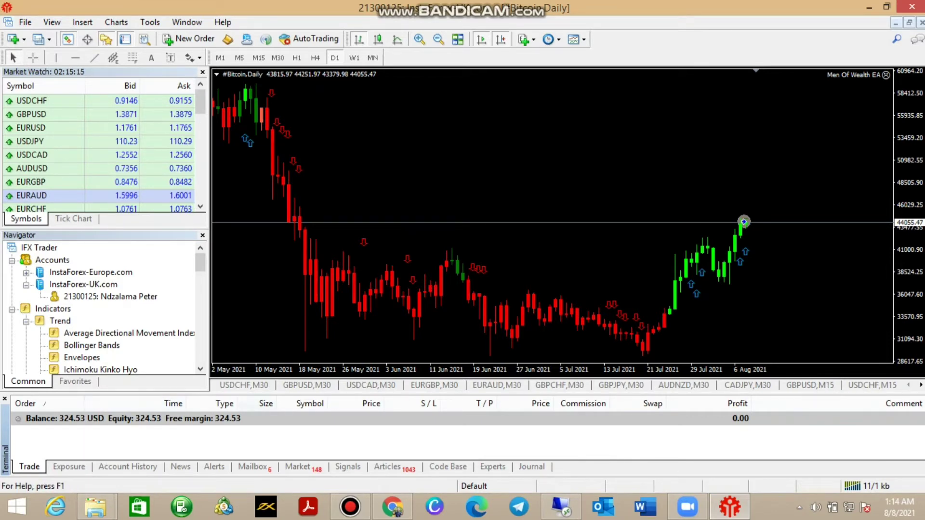
left_click_drag(463, 396, 463, 343)
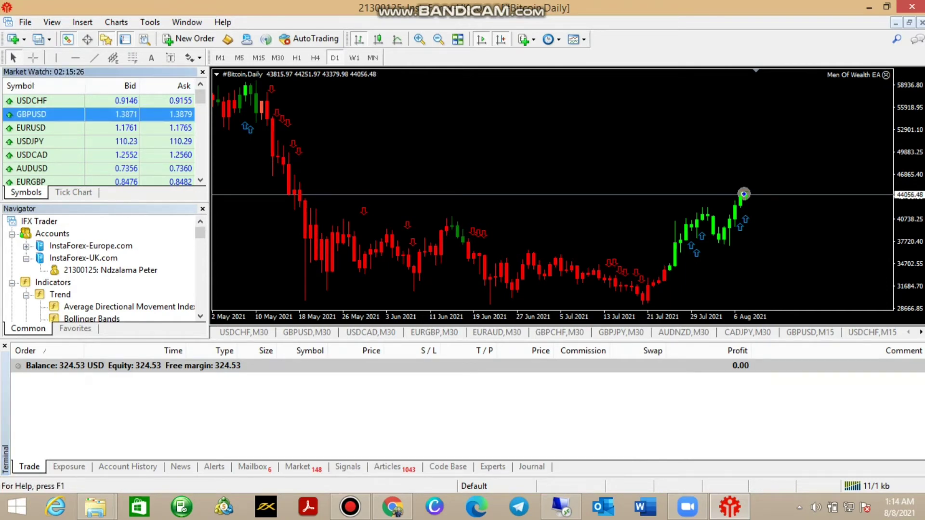
- Browse the Market Watch list and view the EURUSD symbol's context menu
key("Page_Down")
key("Page_Down")
key("Home")
key("Down")
key("Down")
key("Menu")
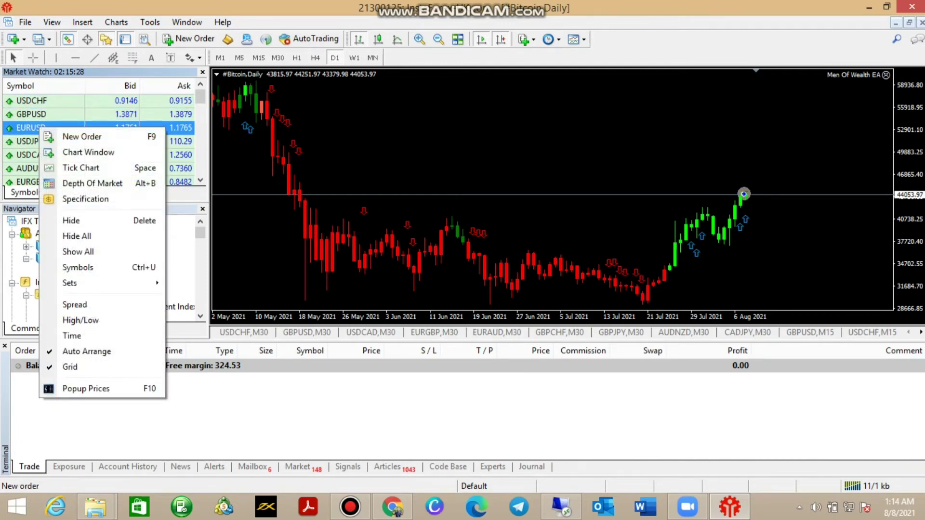
key("Escape")
key("Up")
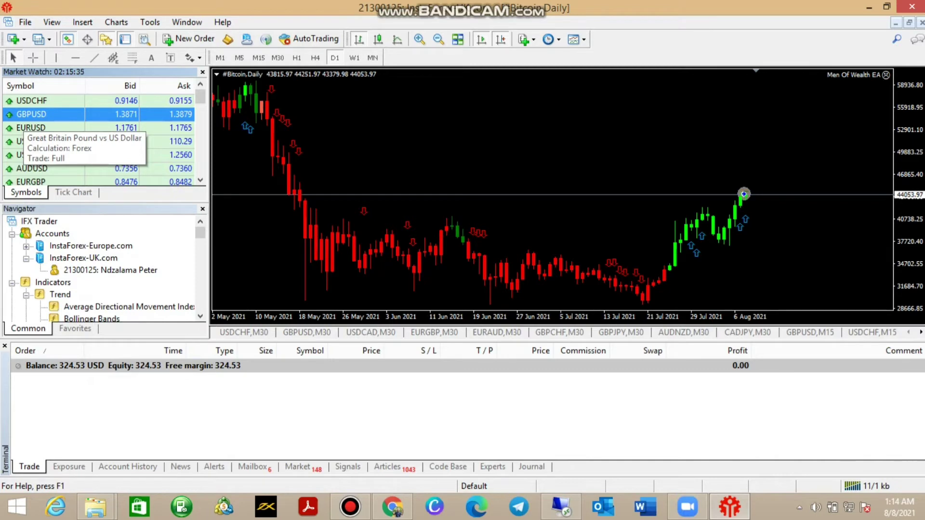
- In the Symbols catalogue, show SILVER from Metals and browse CurrencyFutures and Futures Agro
key("Menu")
key("Down")
key("Down")
key("Down")
key("Return")
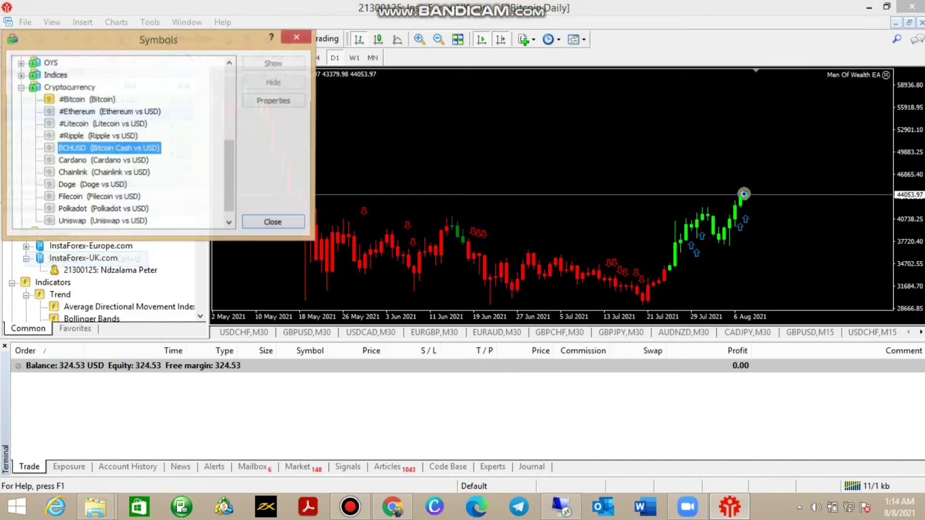
key("Home")
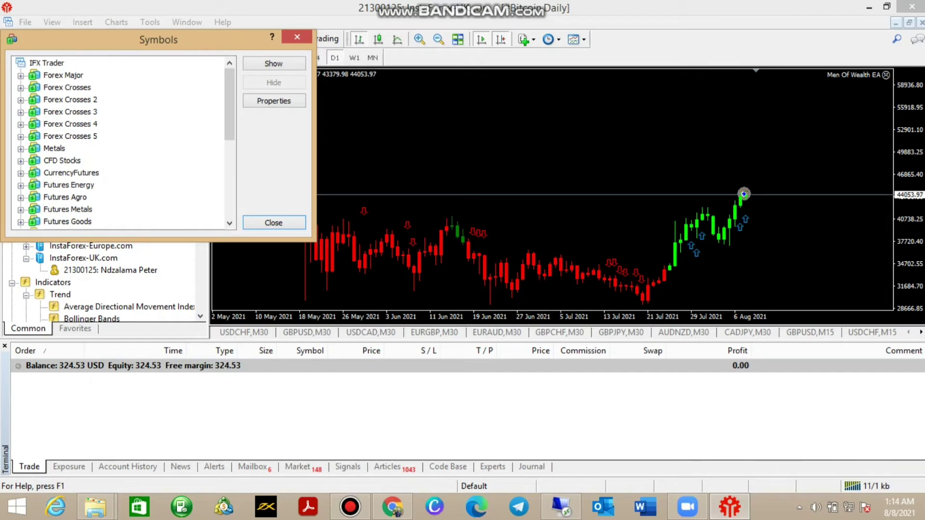
key("Down")
key("Down")
key("Down")
key("Right")
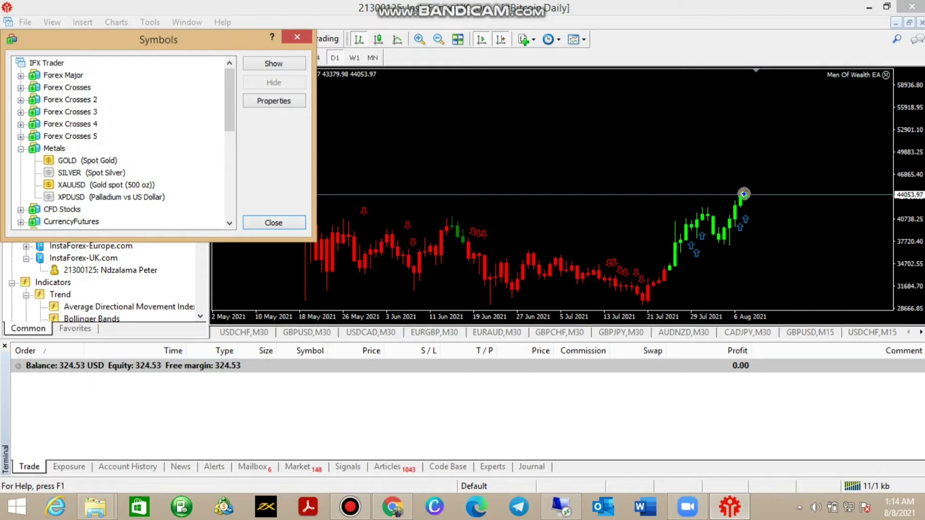
double_click(91, 173)
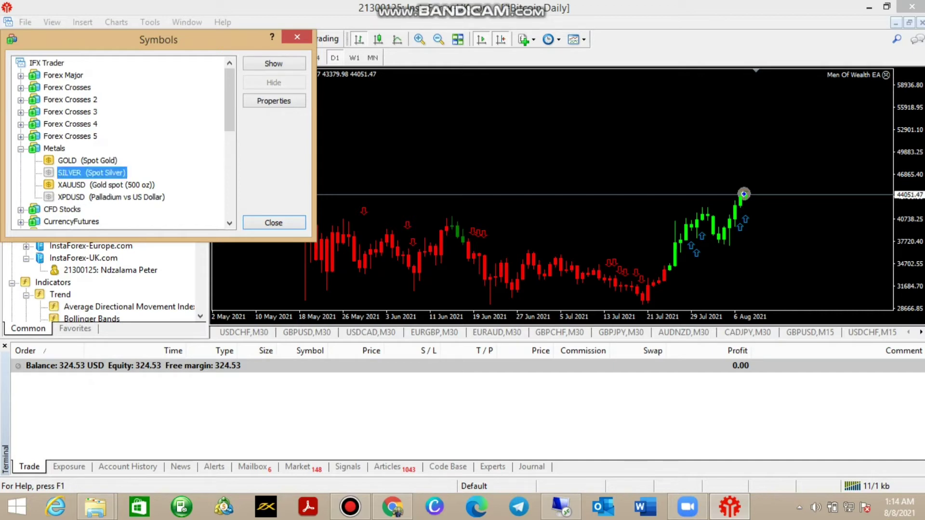
scroll(123, 144, "down", 2)
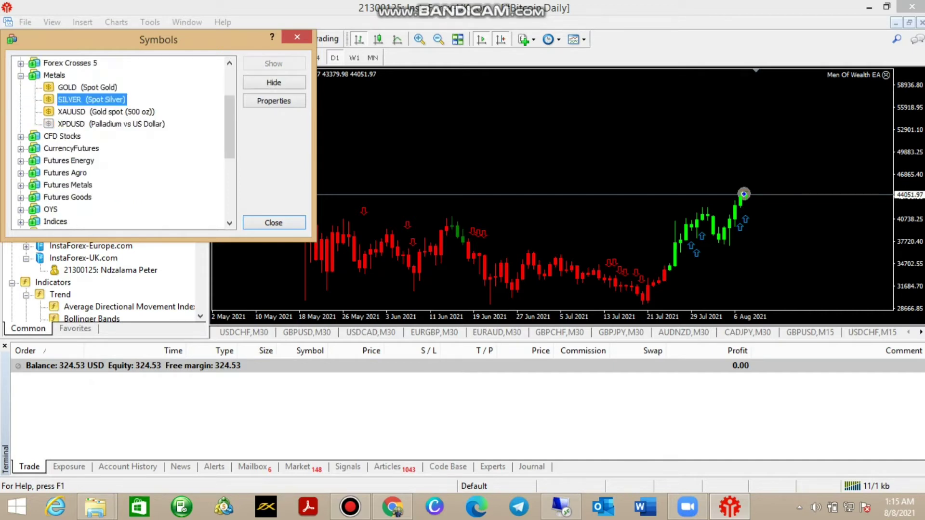
left_click(22, 148)
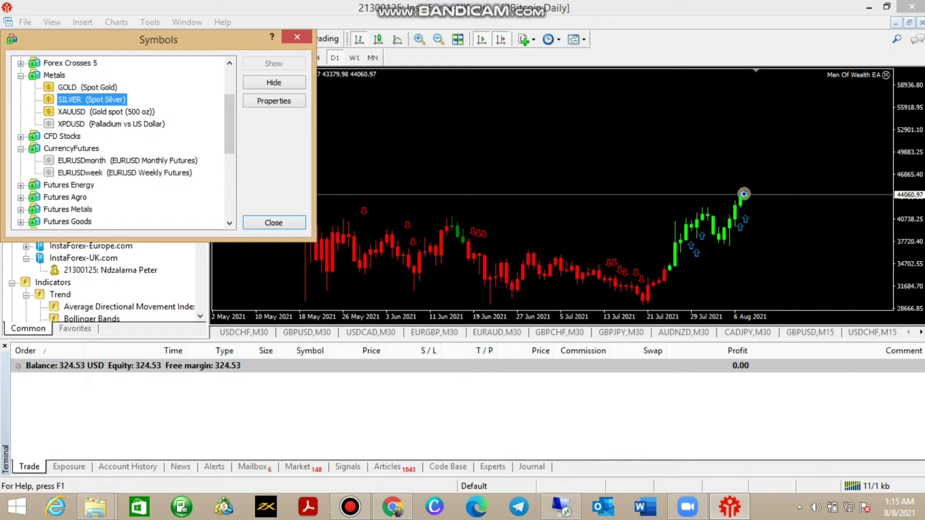
scroll(123, 145, "down", 1)
left_click(22, 161)
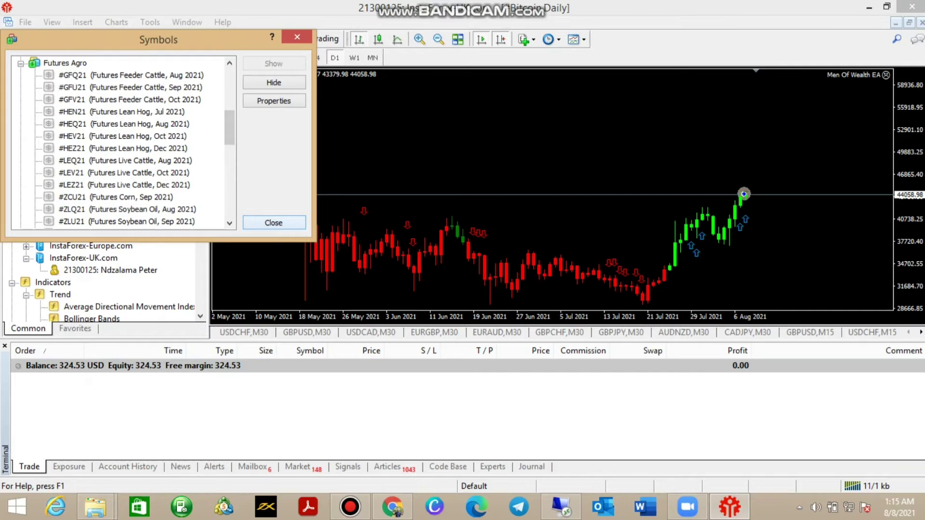
left_click(274, 224)
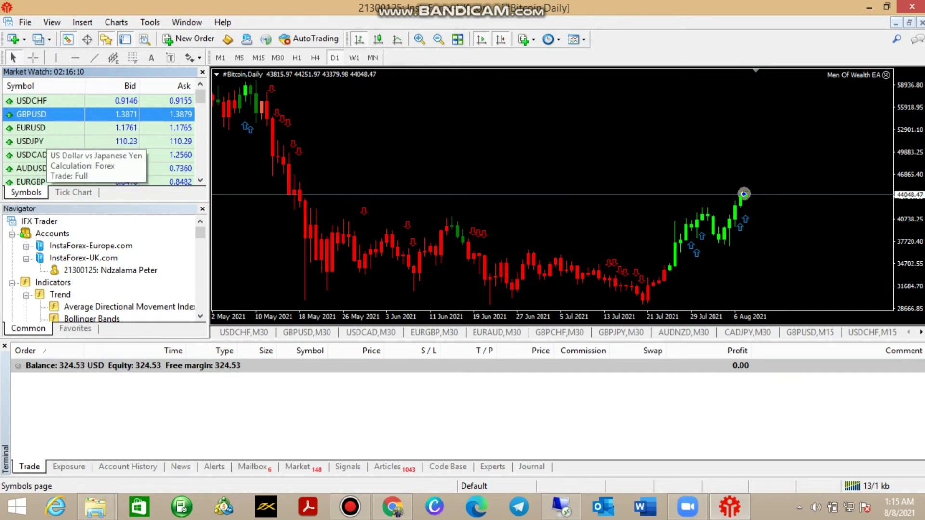
scroll(44, 145, "down", 5)
scroll(44, 145, "down", 4)
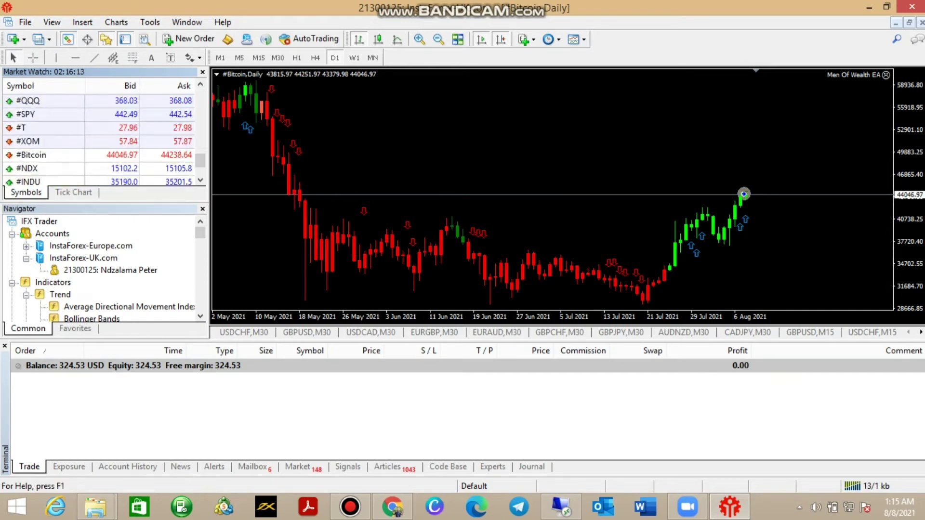
- Check the #INDU context menu, then browse the Navigator's Expert Advisors and indicators
right_click(50, 141)
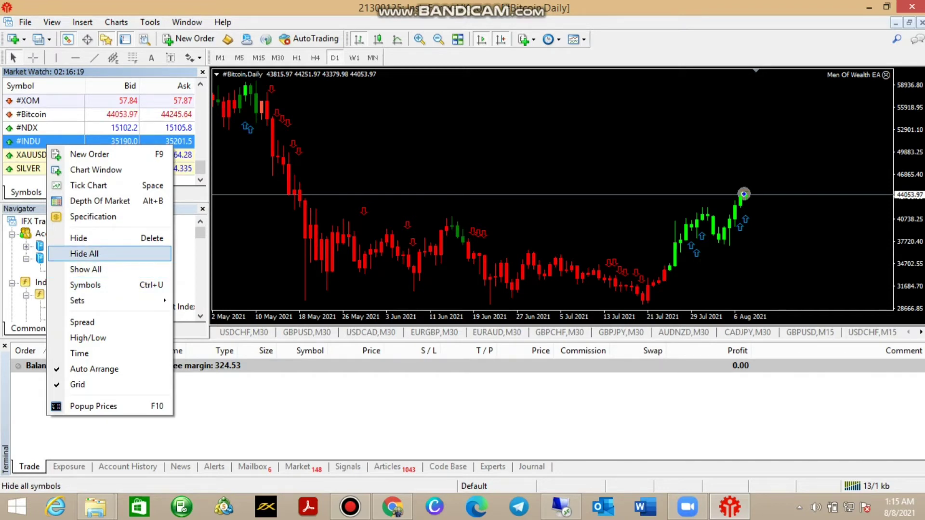
key("Escape")
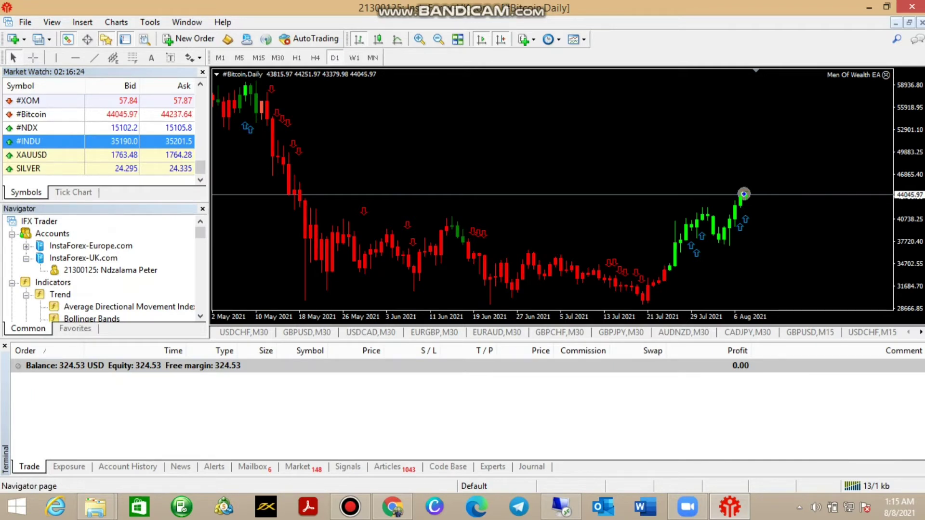
key("Tab")
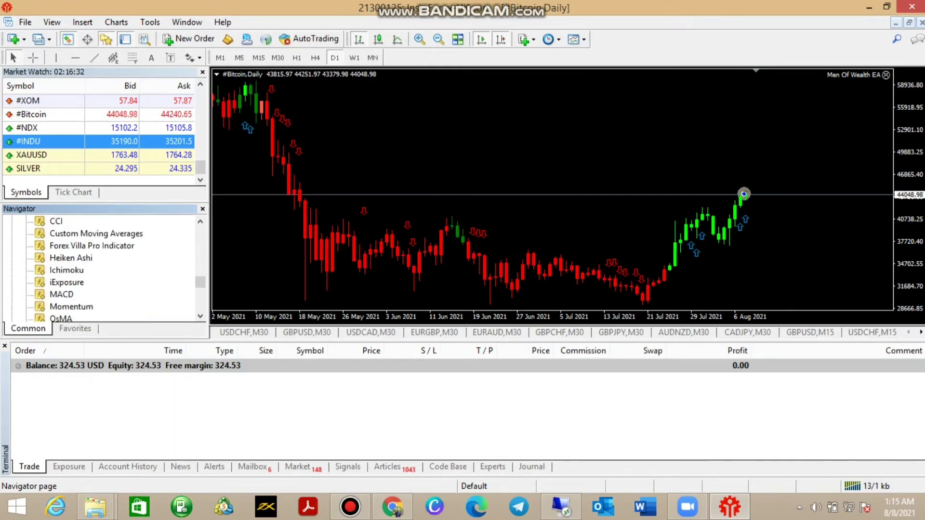
key("Page_Down")
key("Left")
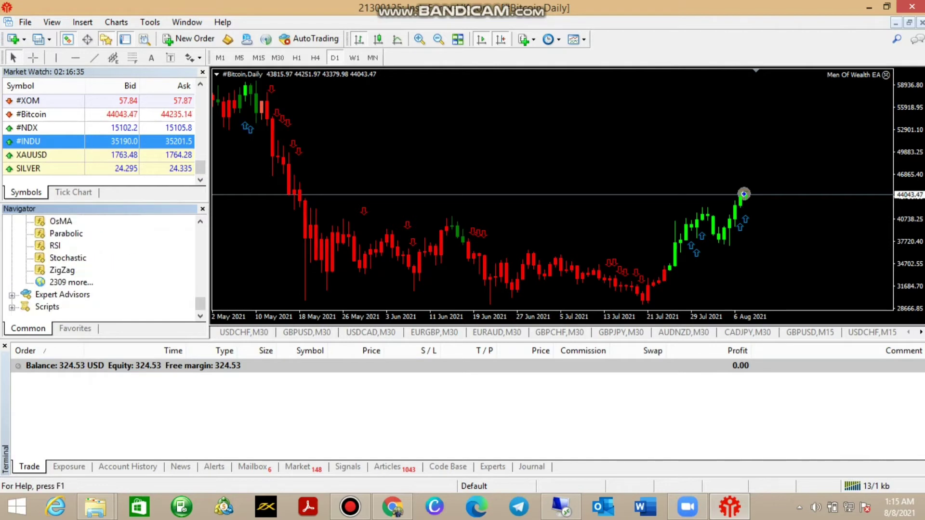
key("Page_Up")
key("Page_Up")
key("Page_Up")
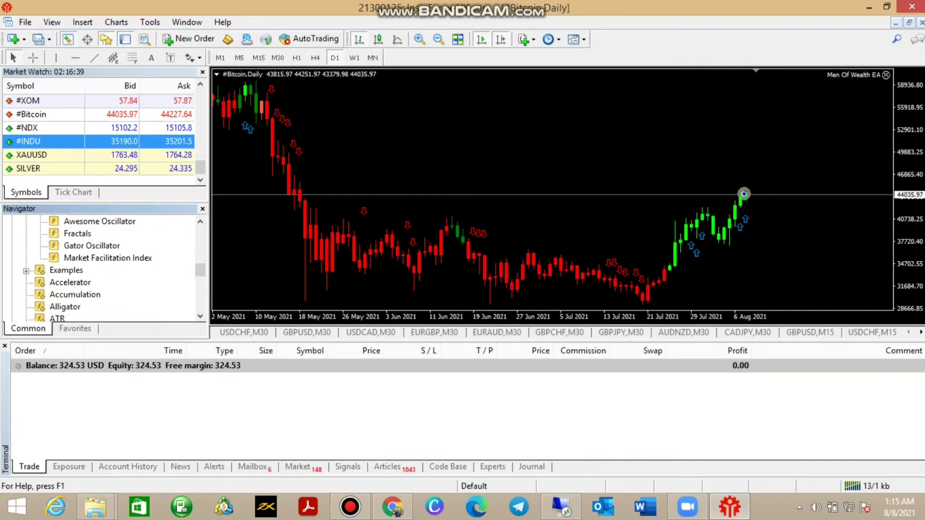
- Collapse Indicators, return to Accounts, and step through the Terminal tabs to News
key("Page_Up")
key("Page_Down")
key("Page_Up")
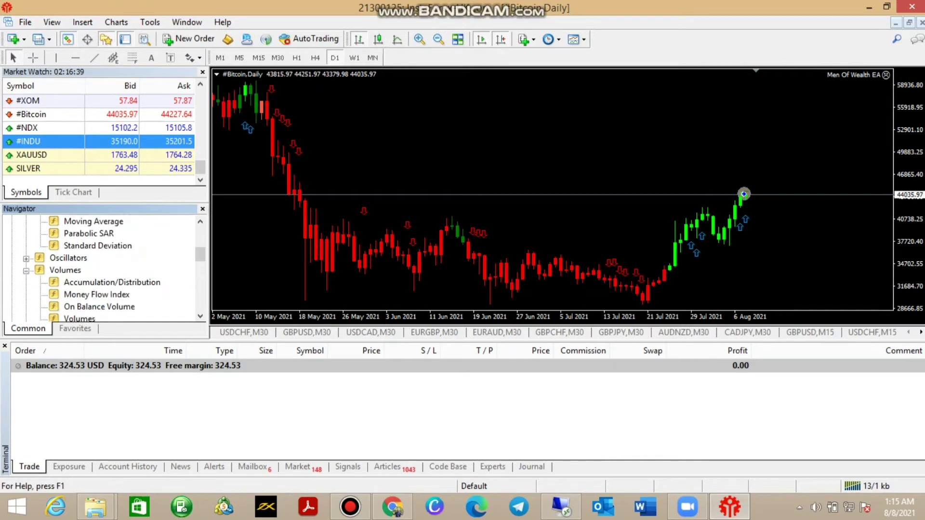
key("Up")
key("Left")
key("Left")
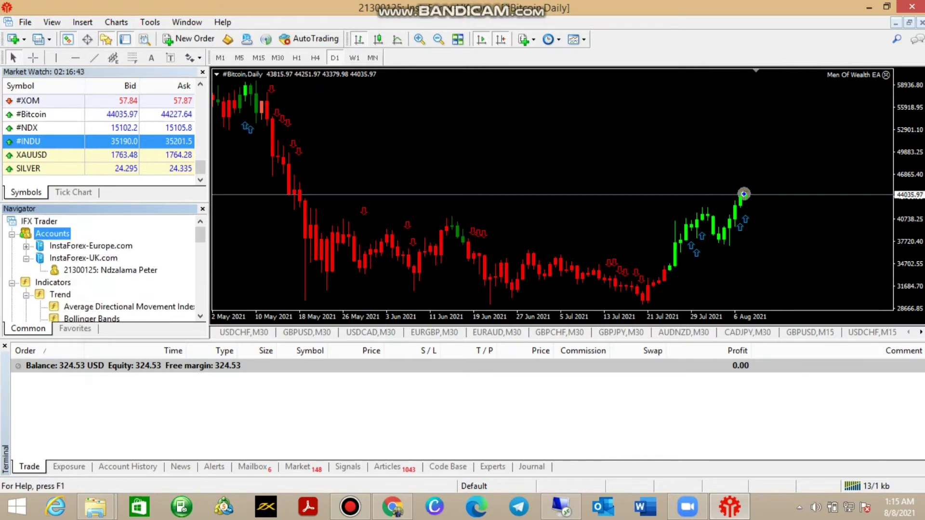
key("Up")
key("Up")
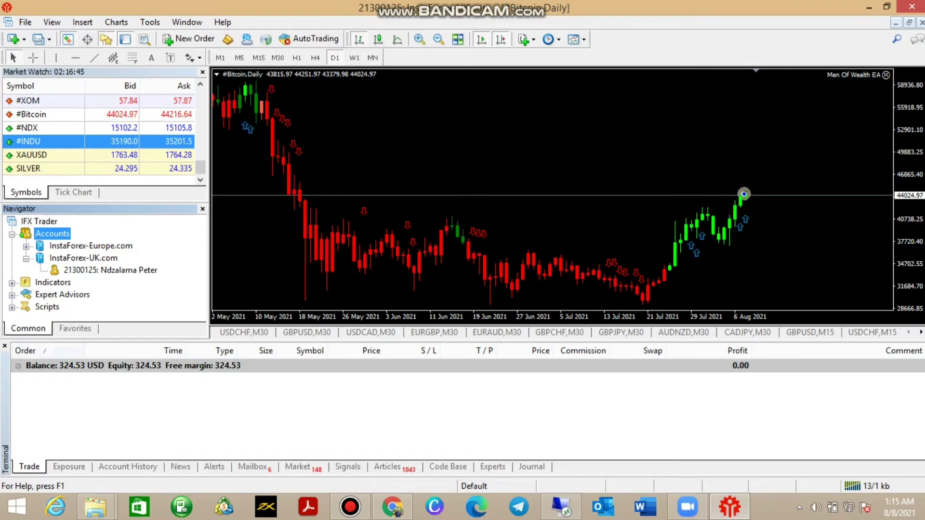
key("Escape")
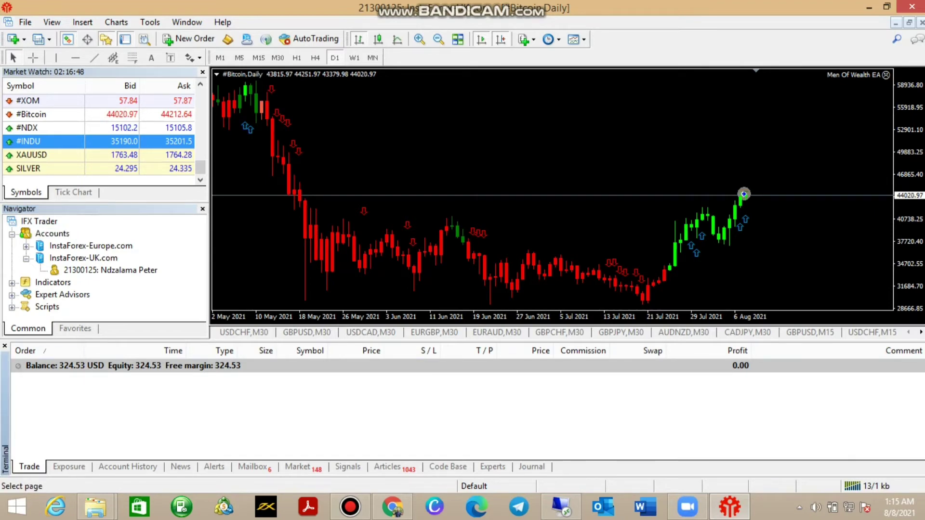
key("Right")
key("Right")
key("Right")
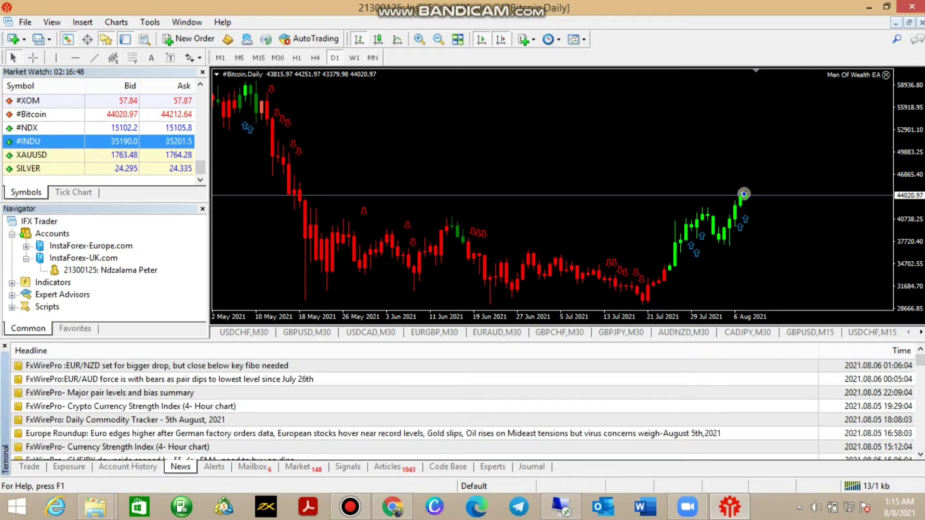
key("Right")
key("Right")
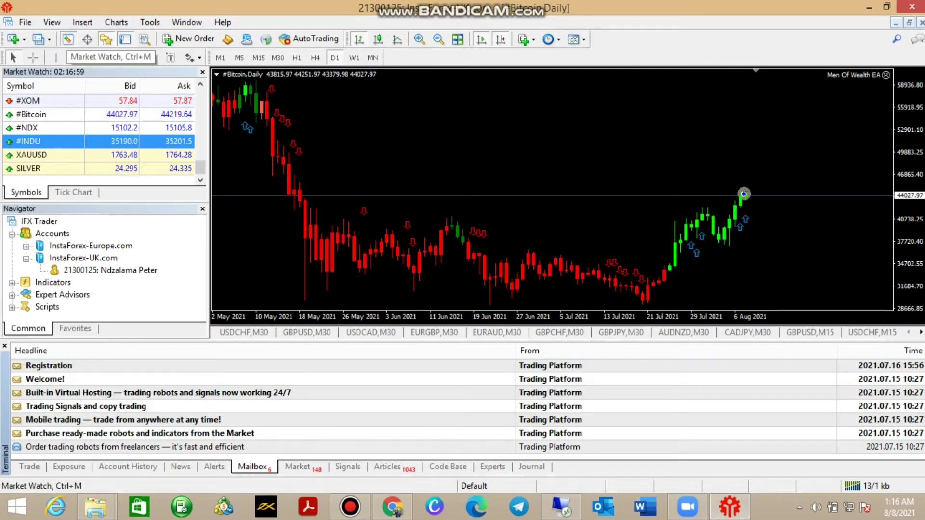
- Toggle Market Watch, Data Window and Navigator, hide the Terminal, and restore it with Ctrl+T
left_click(68, 39)
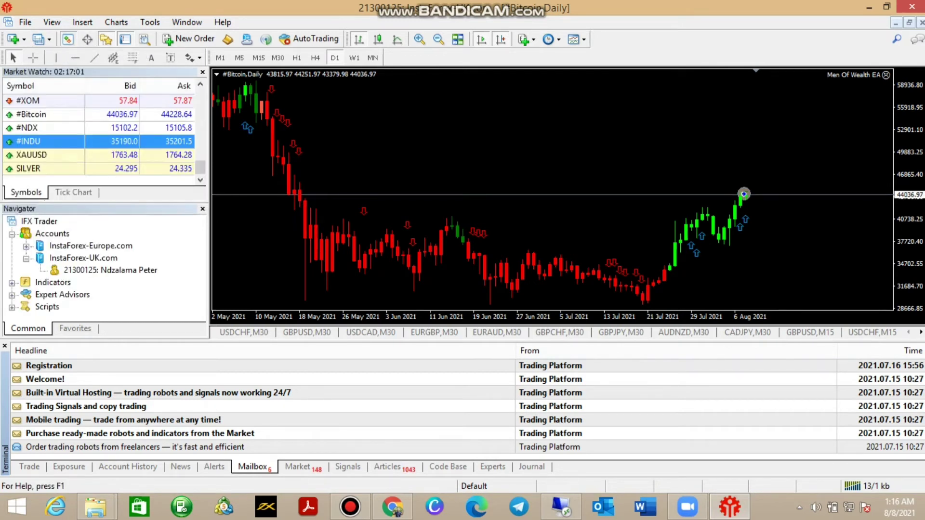
left_click(67, 40)
left_click(87, 39)
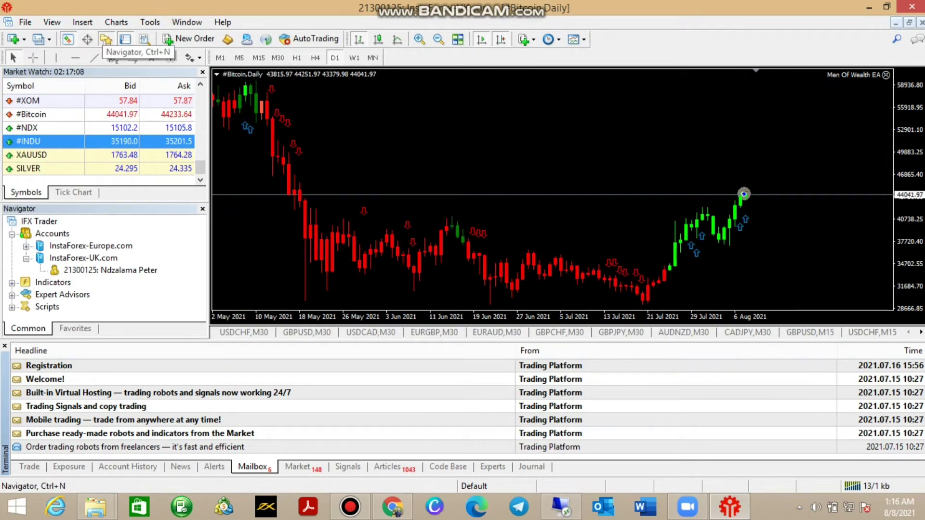
left_click(106, 39)
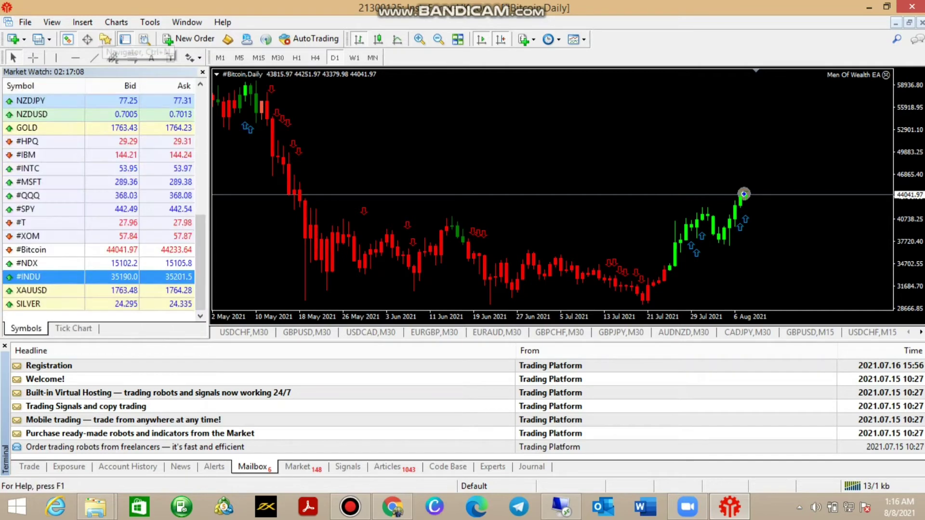
left_click(125, 39)
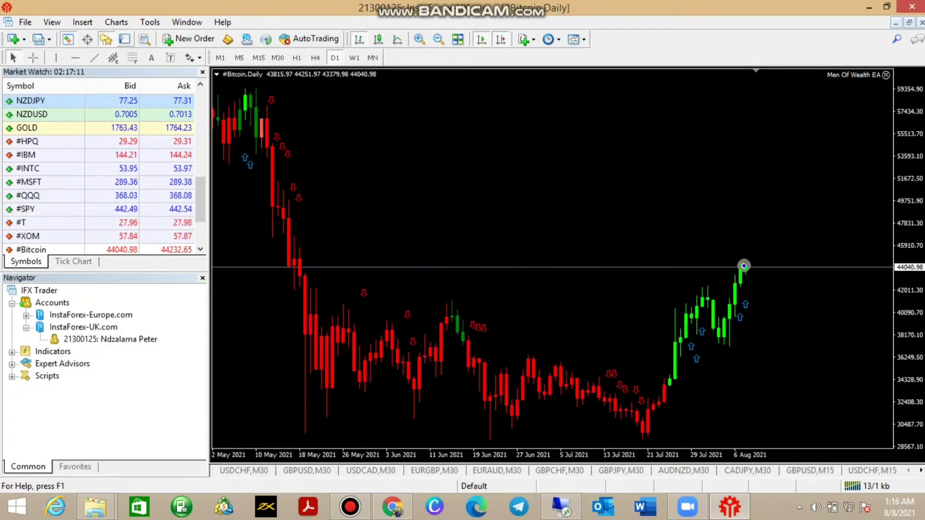
key("ctrl+t")
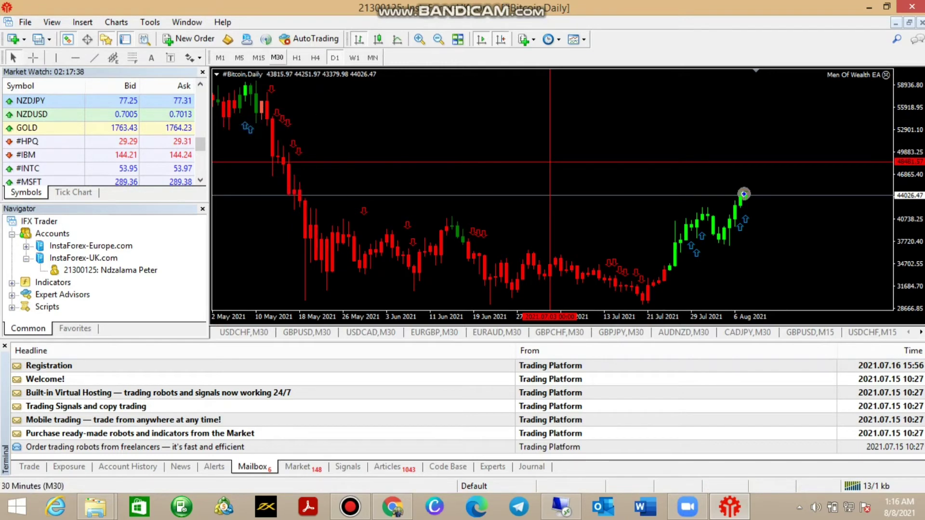
- Set Bitcoin to M5 candles, adjust the zoom, tile all charts, and switch to Chrome
left_click(277, 58)
left_click(315, 57)
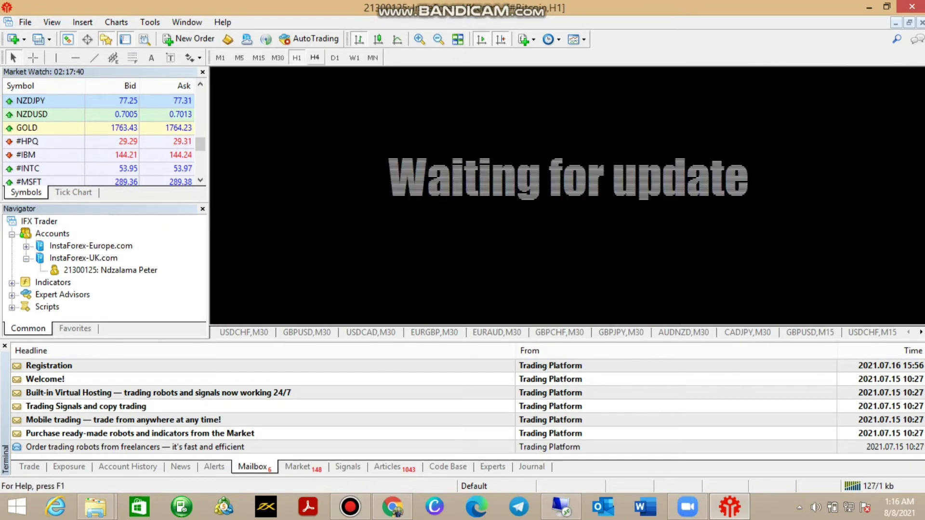
left_click(239, 57)
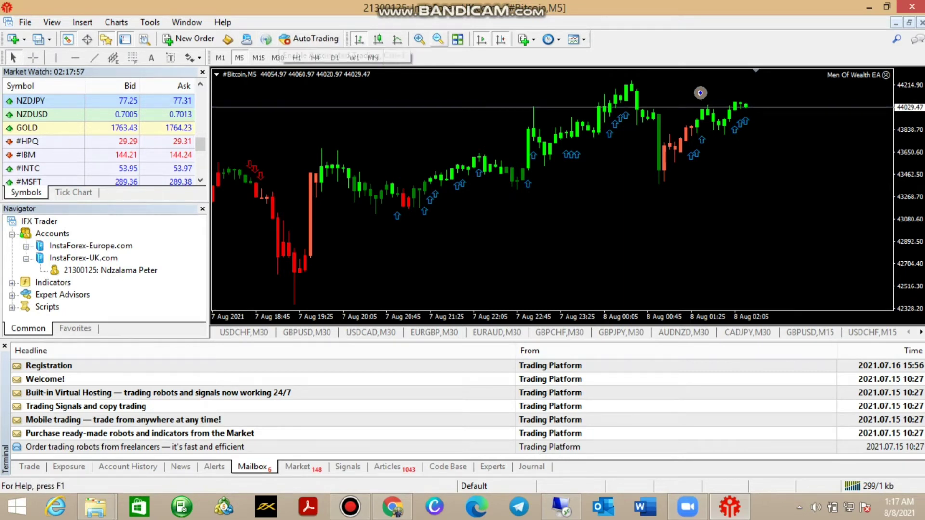
key("minus")
key("minus")
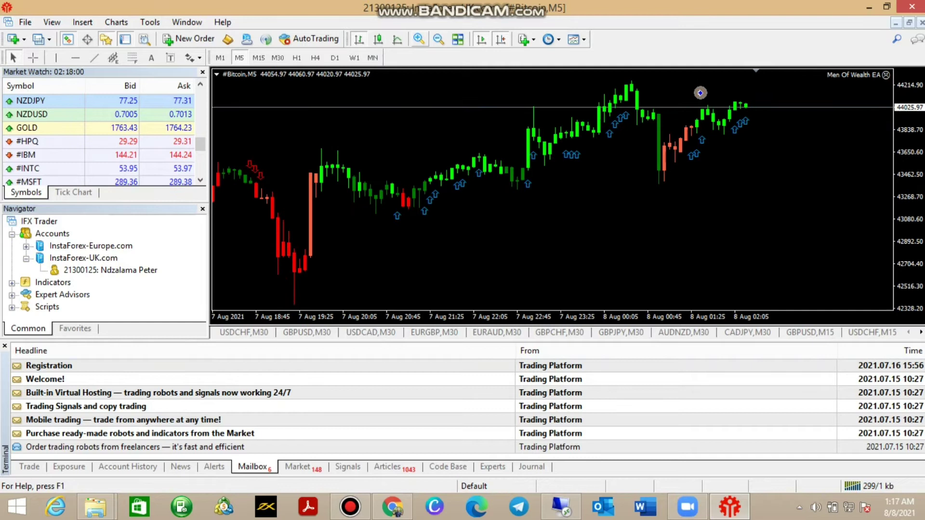
key("plus")
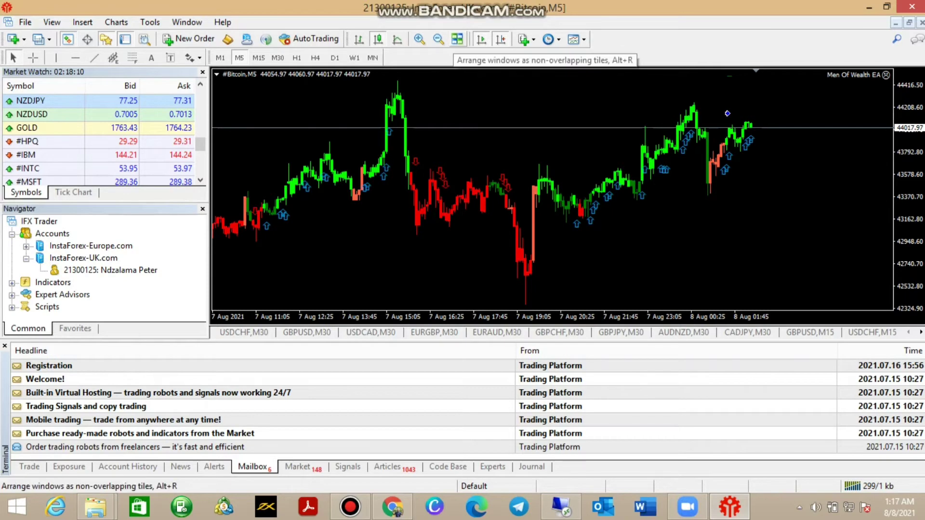
left_click(457, 40)
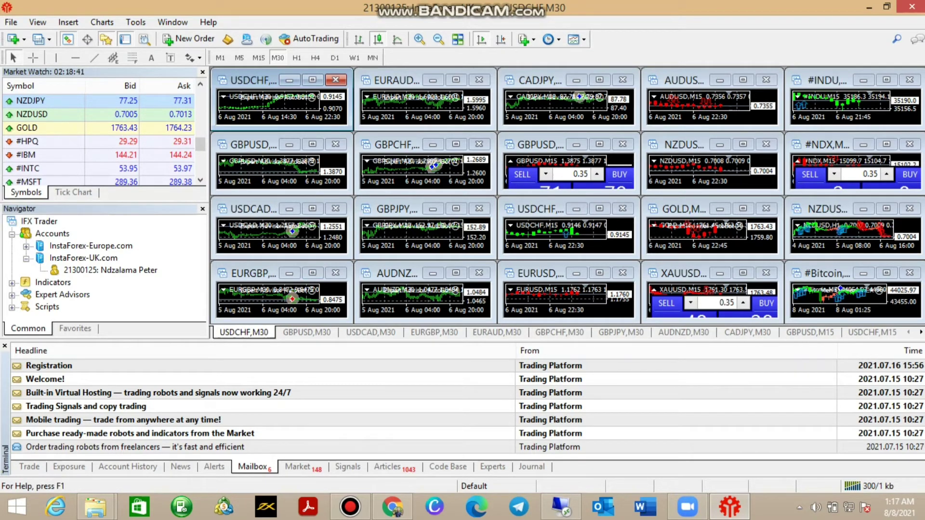
left_click(393, 508)
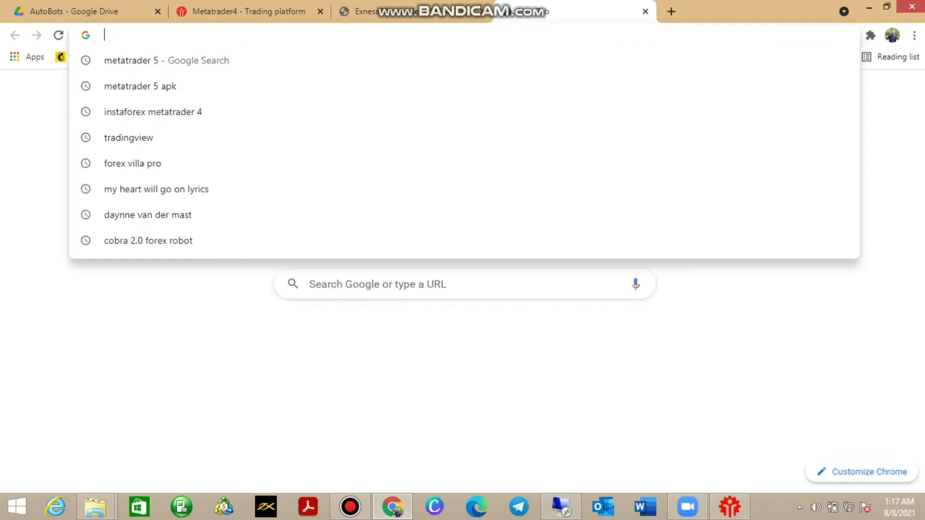
- Search 'metatrader 5' and download the Windows installer from metatrader5.com
key("Down")
key("Return")
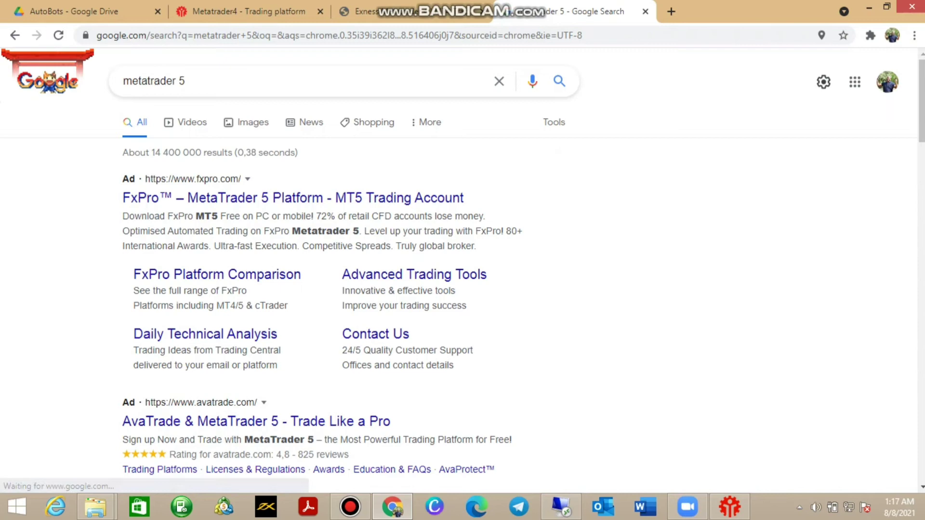
scroll(206, 289, "down", 4)
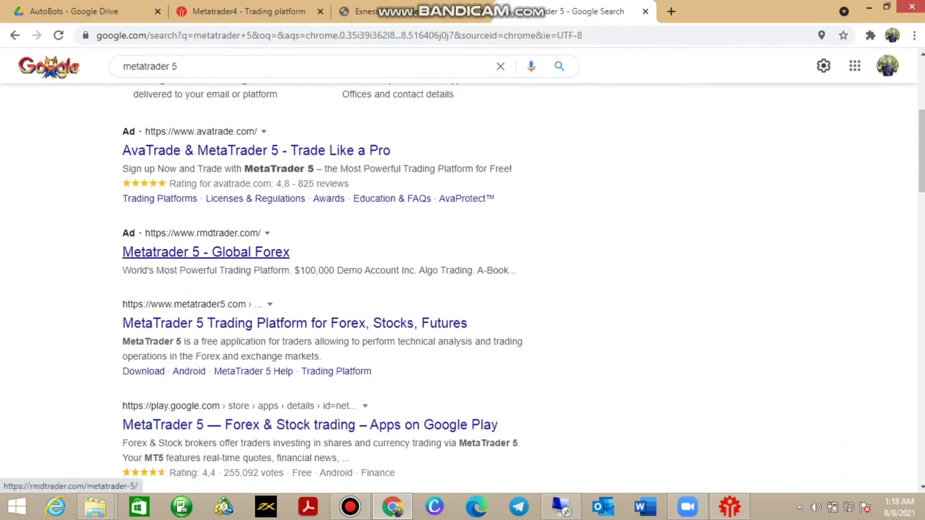
scroll(207, 251, "down", 2)
left_click(216, 187)
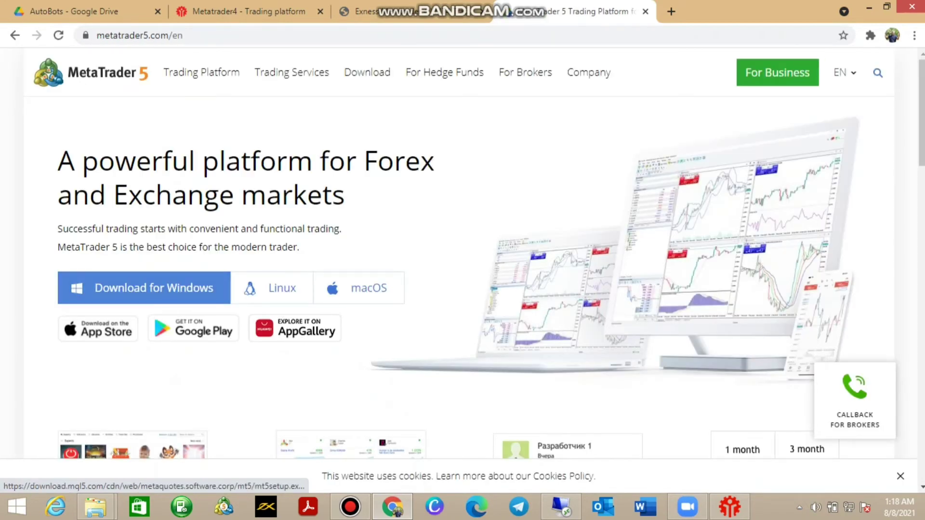
left_click(144, 288)
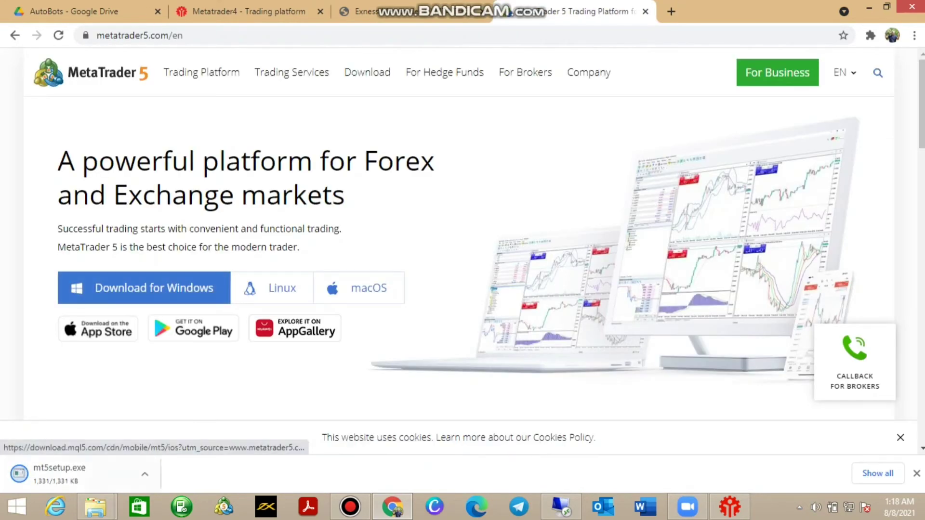
- Set the downloaded installer to open when done, then show the desktop
left_click(144, 474)
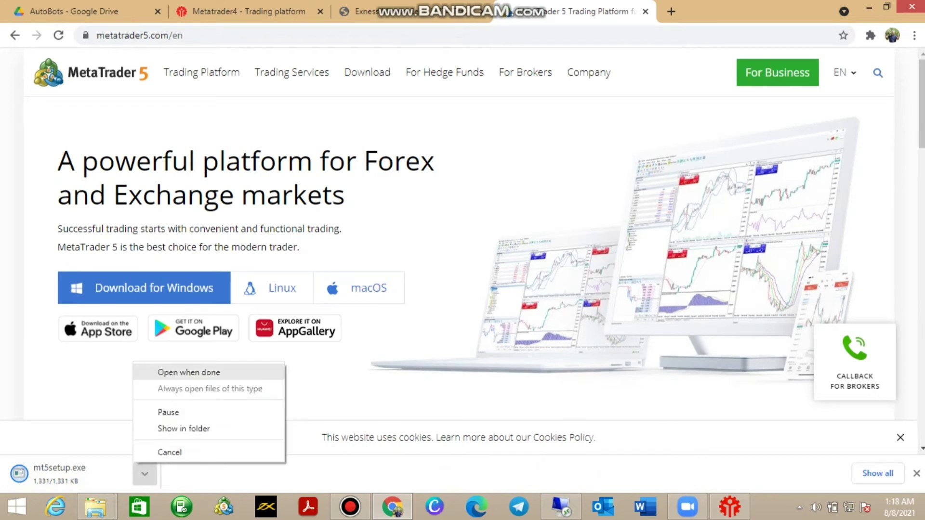
left_click(189, 372)
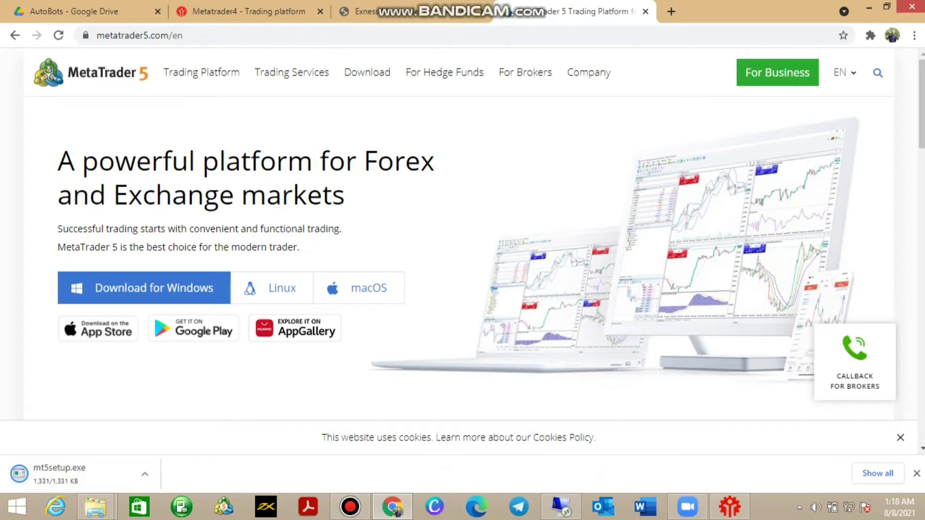
left_click(145, 473)
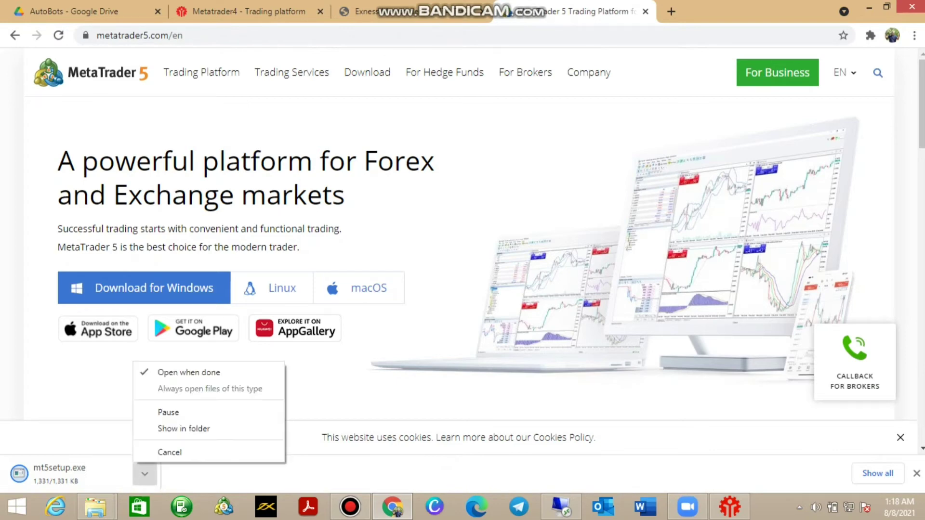
left_click(189, 370)
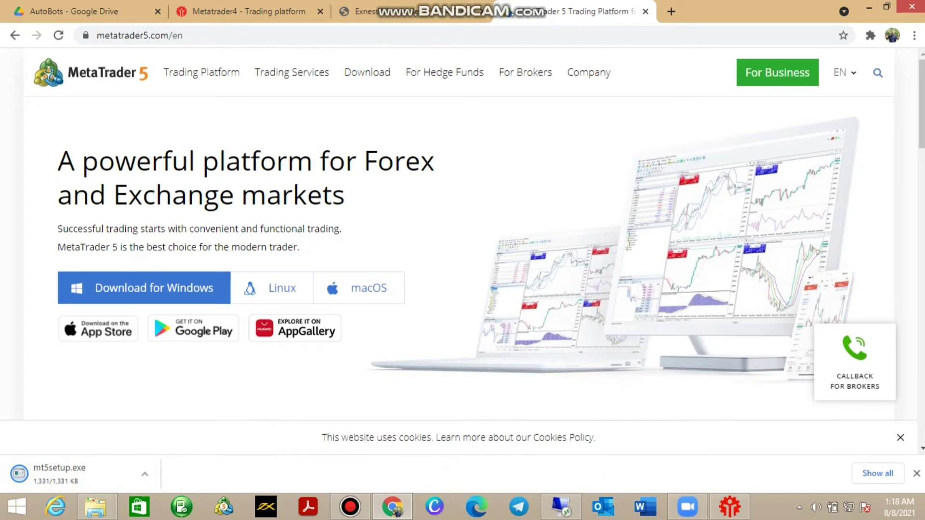
key("super+d")
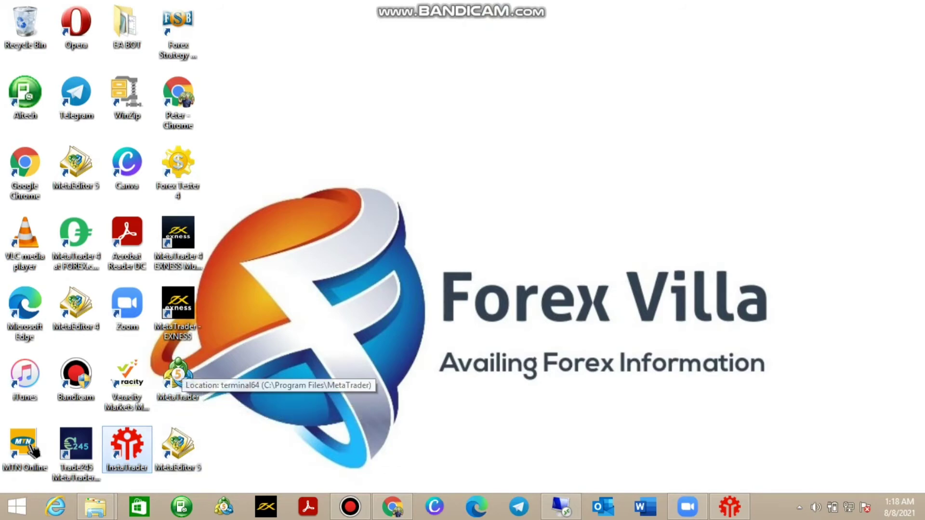
- Launch the mt5setup installer from the Downloads folder
left_click(232, 433)
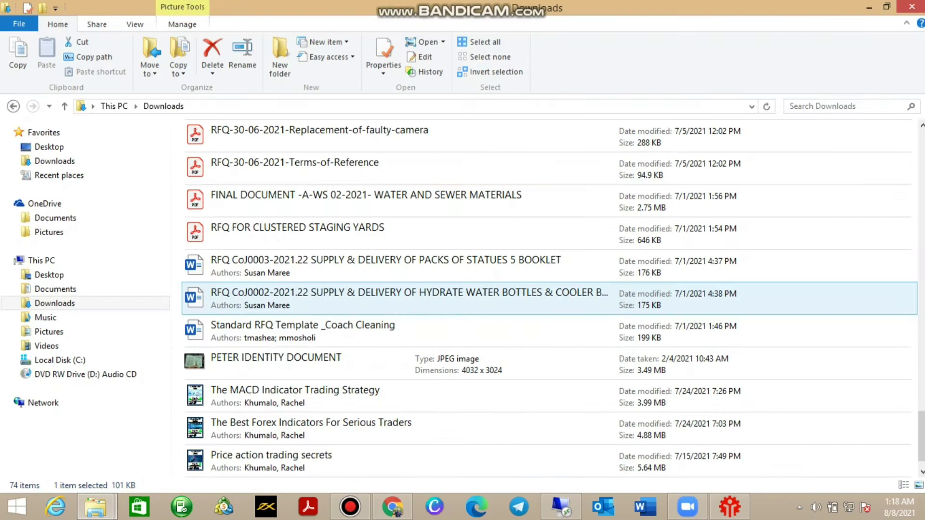
scroll(549, 325, "down", 1)
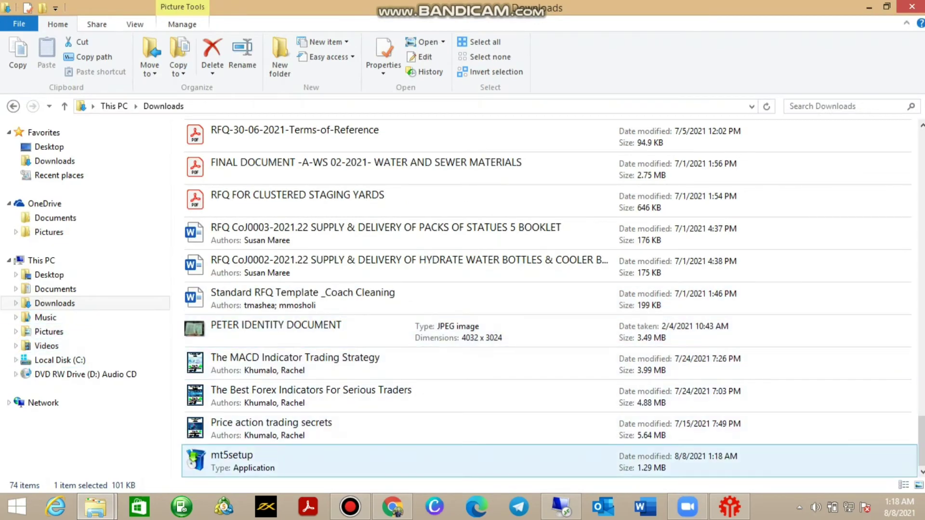
left_click(549, 461)
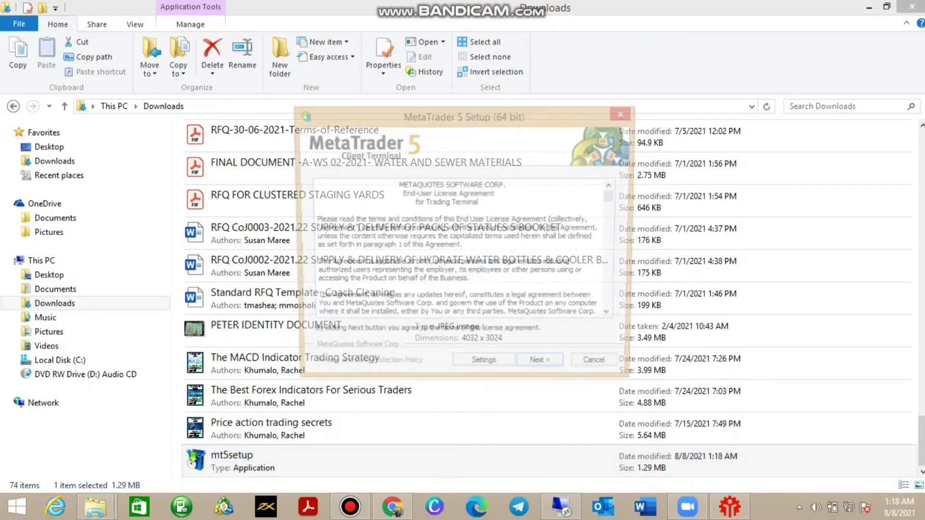
- Accept the MetaQuotes license and finish installing the MetaTrader 5 terminal
left_click(544, 369)
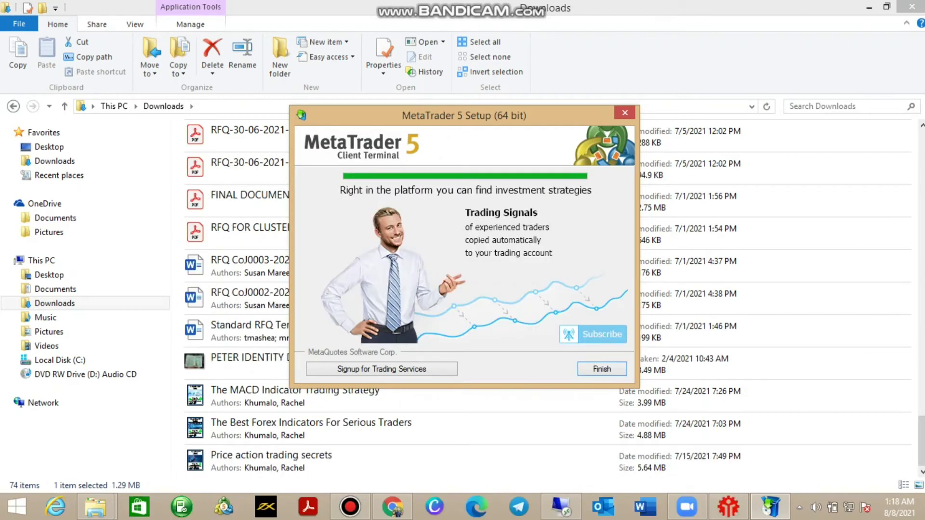
left_click(602, 370)
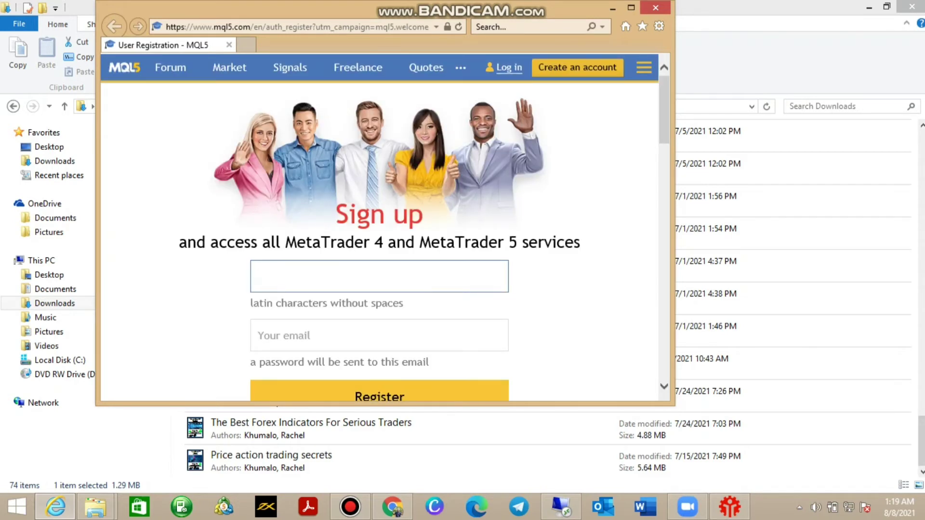
scroll(380, 289, "down", 2)
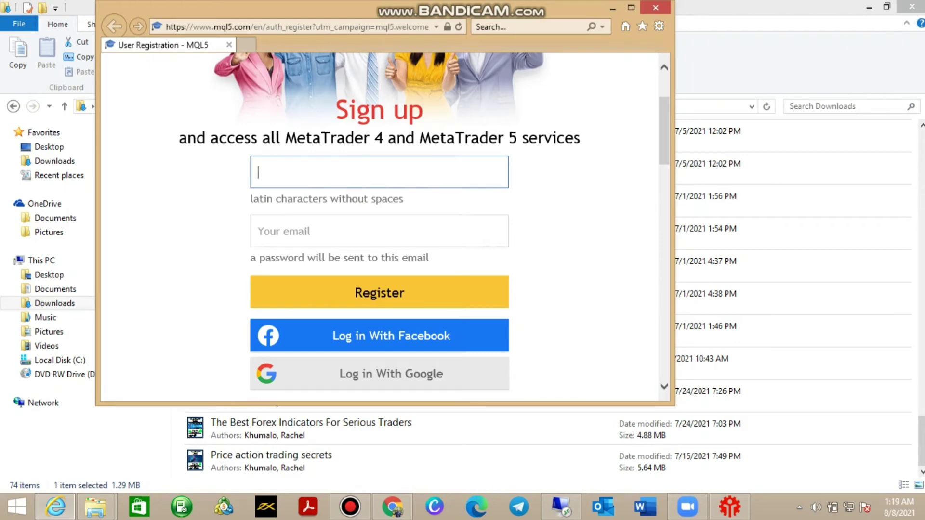
scroll(379, 253, "down", 3)
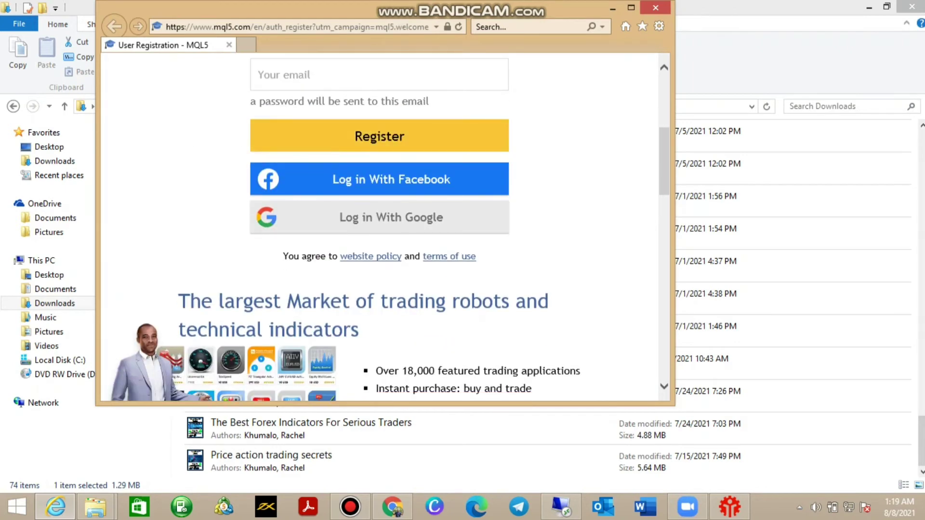
scroll(379, 252, "down", 5)
scroll(379, 253, "down", 3)
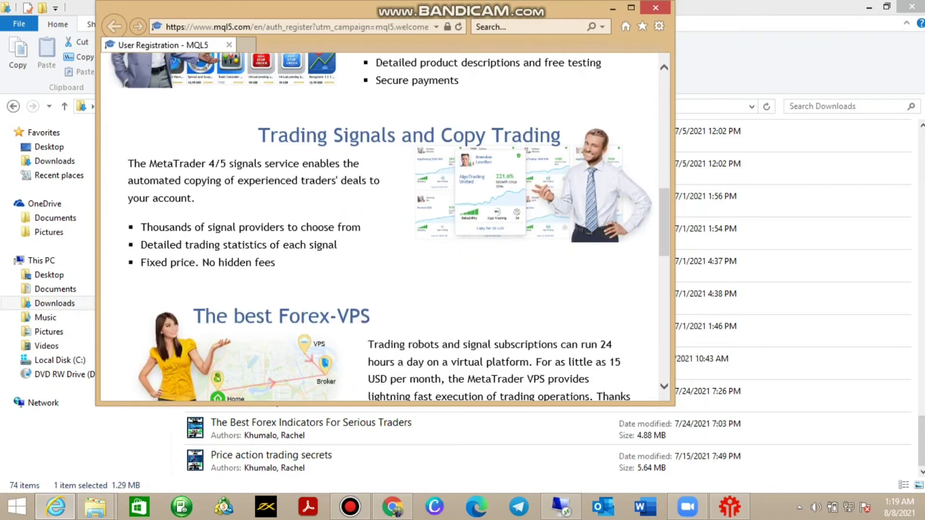
scroll(379, 253, "down", 1)
scroll(380, 254, "down", 3)
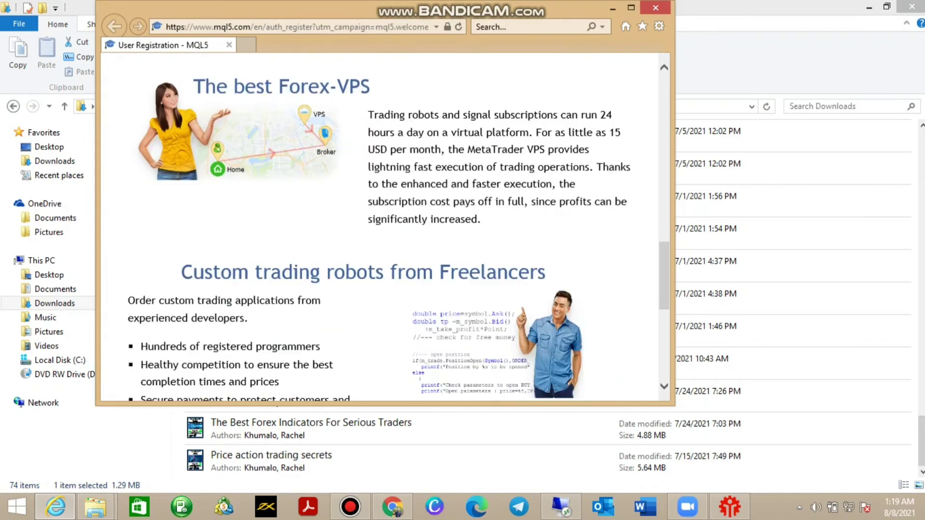
scroll(379, 253, "down", 3)
scroll(379, 253, "down", 3)
scroll(379, 253, "down", 2)
scroll(379, 253, "up", 4)
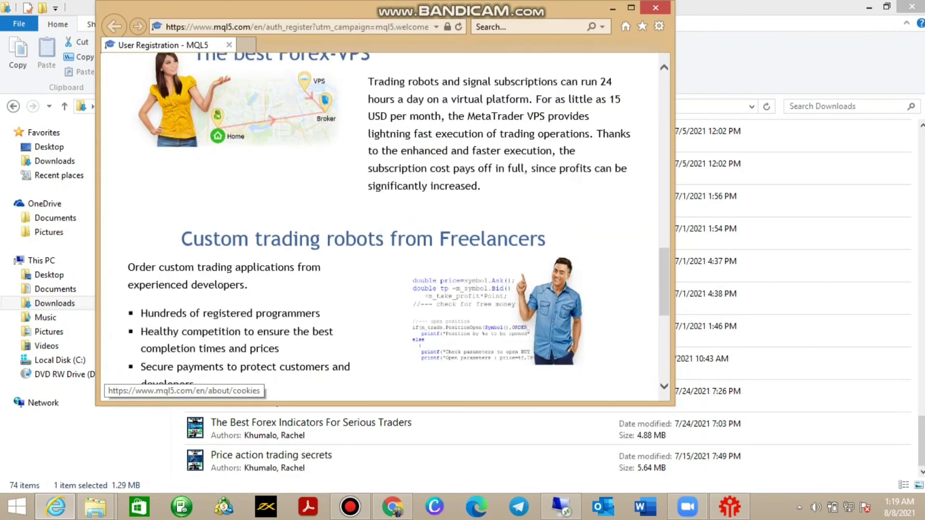
scroll(379, 253, "up", 3)
scroll(380, 253, "up", 4)
scroll(379, 252, "up", 2)
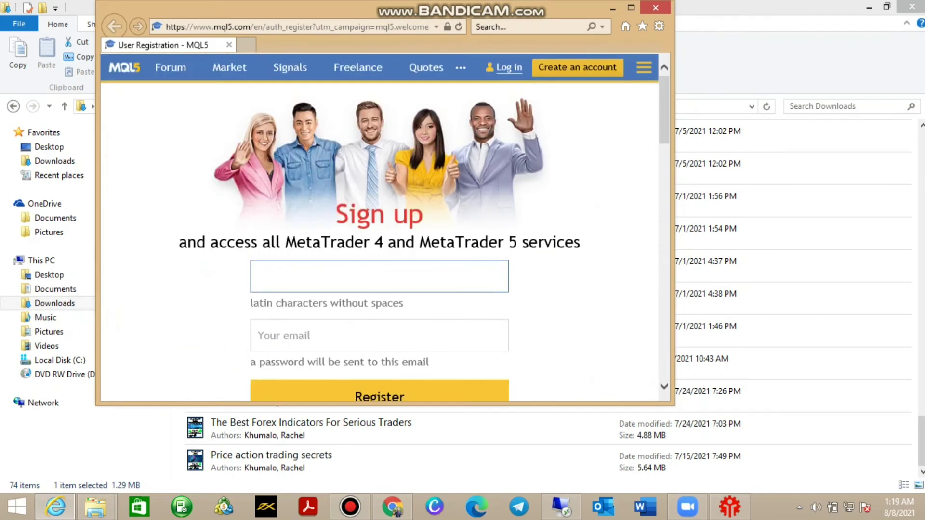
- Close the MQL5 registration page window
left_click(612, 8)
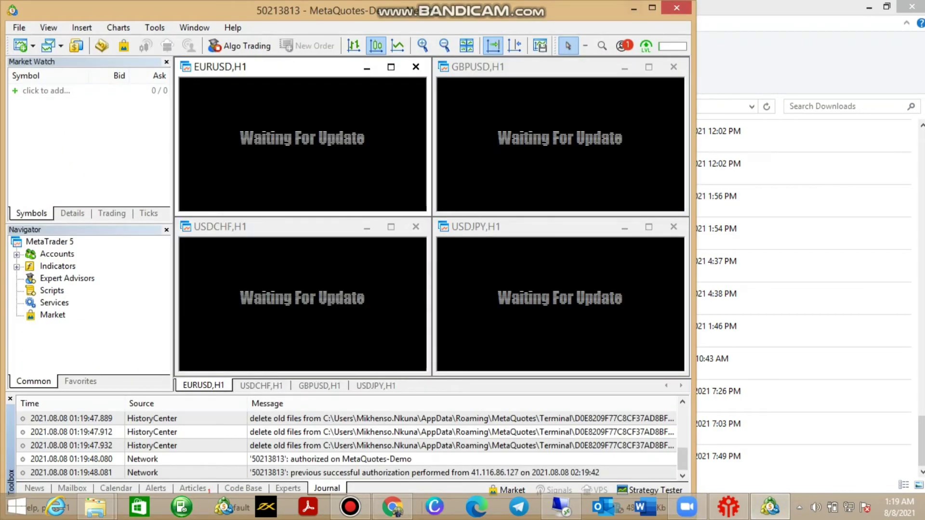
- Maximise the MetaTrader 5 window and show the Trade tab with the 10,000 USD balance
left_click(653, 9)
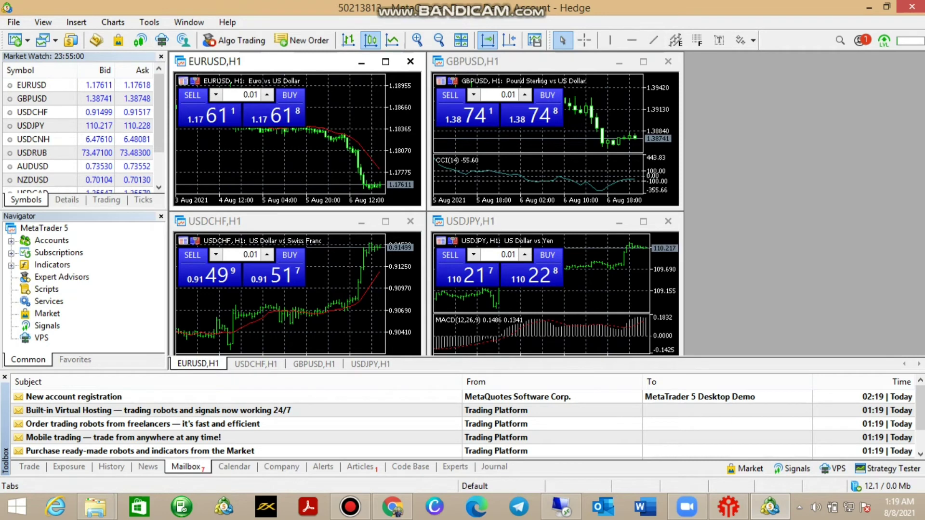
left_click(29, 467)
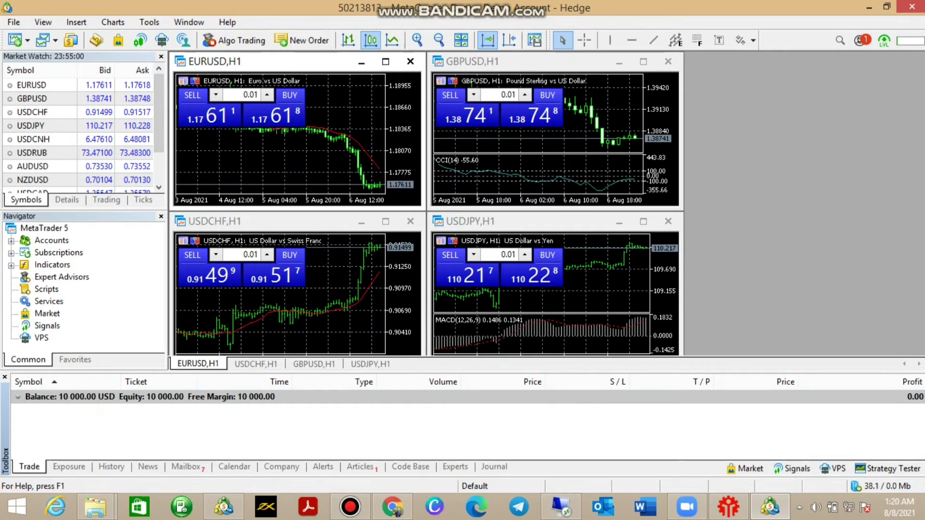
- Select EURUSD in Market Watch, then open and close the Subscriptions catalogue
left_click(43, 23)
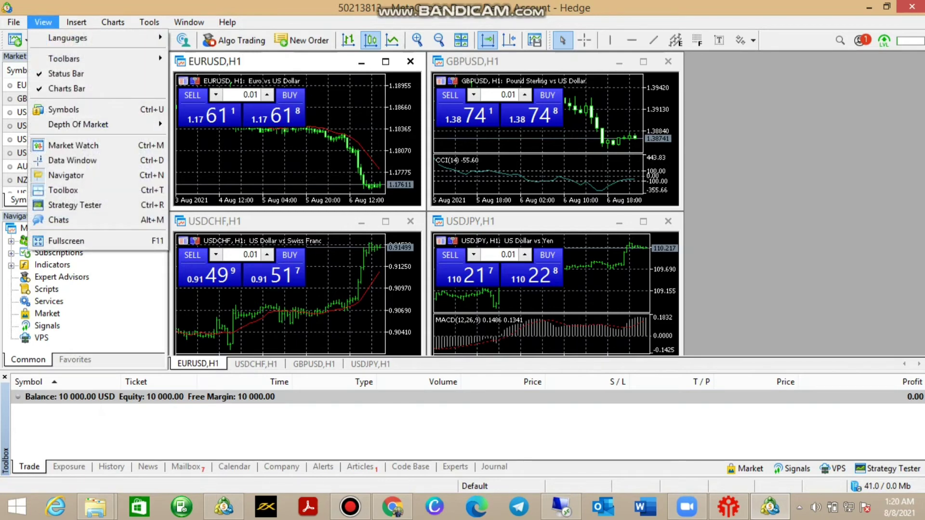
key("Escape")
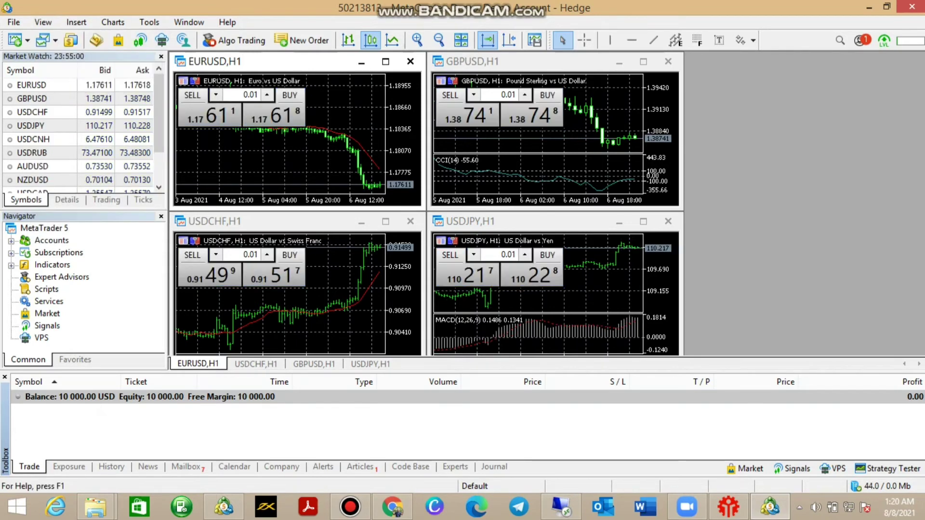
left_click(31, 84)
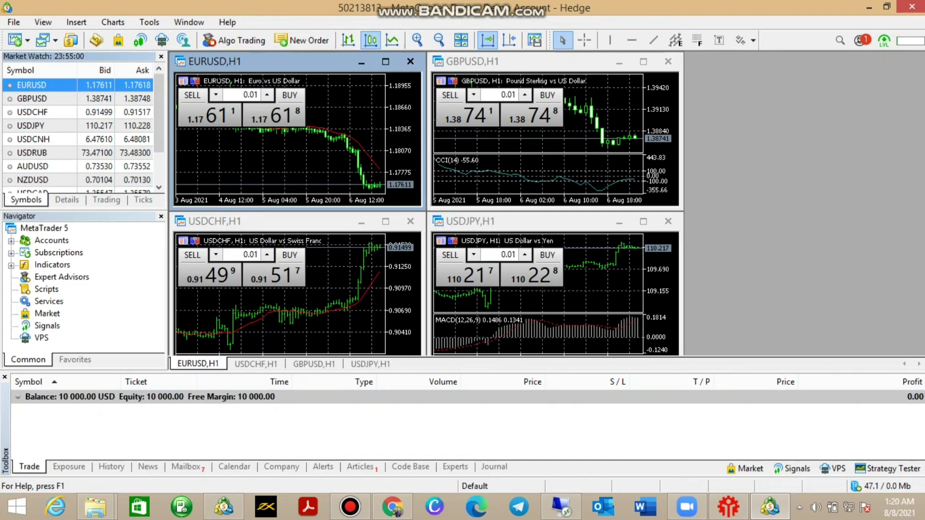
double_click(59, 252)
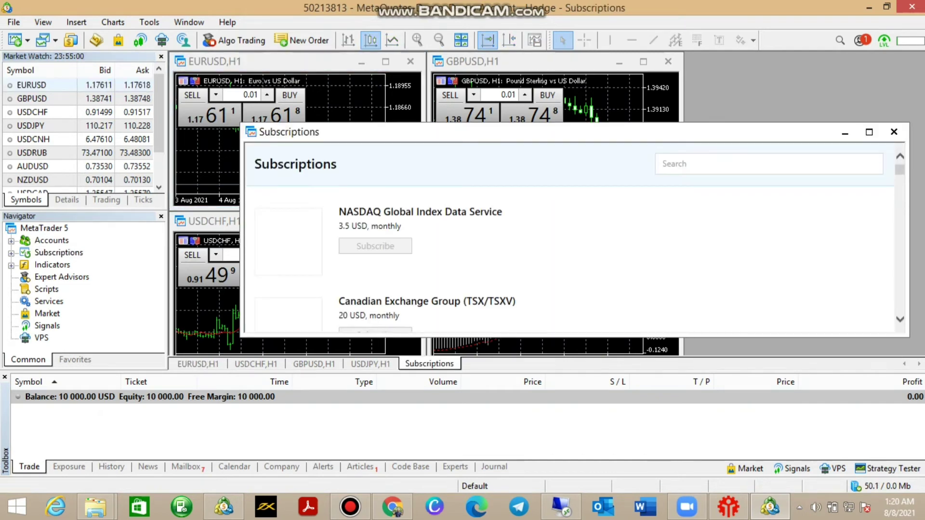
left_click(894, 132)
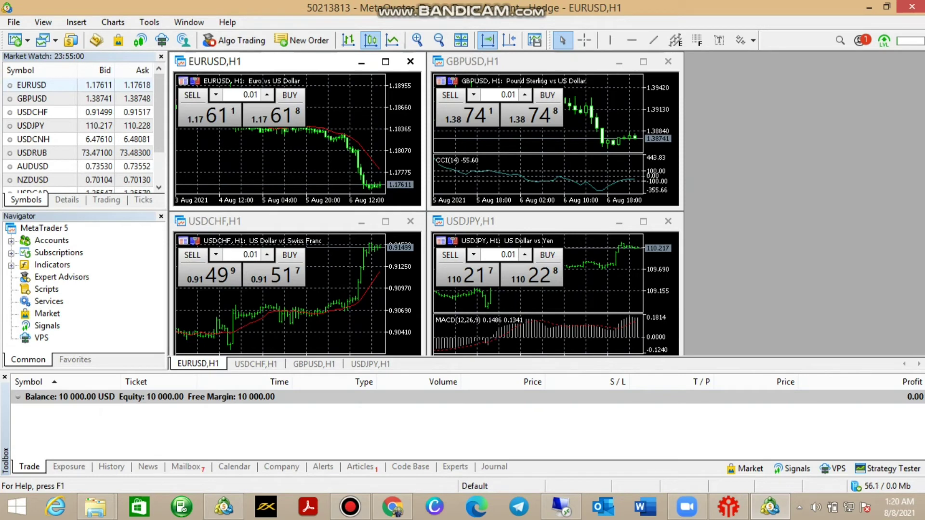
- Add a vertical line to the maximised GBPUSD chart, enable Chart Shift, and tile all charts
left_click(642, 61)
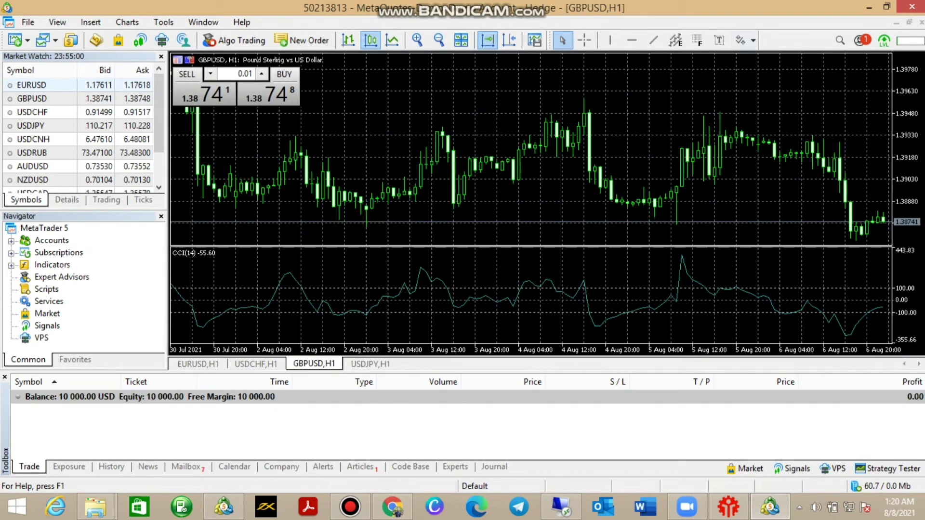
left_click(610, 40)
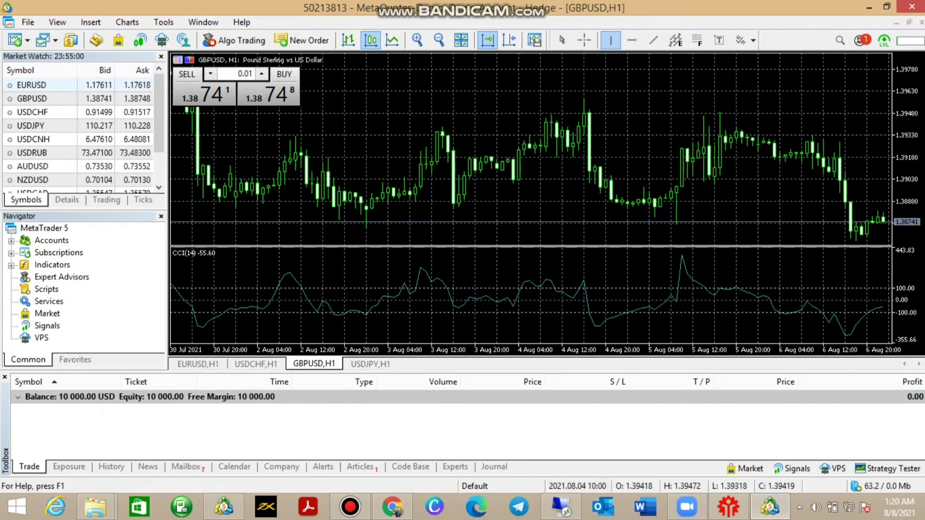
left_click(551, 222)
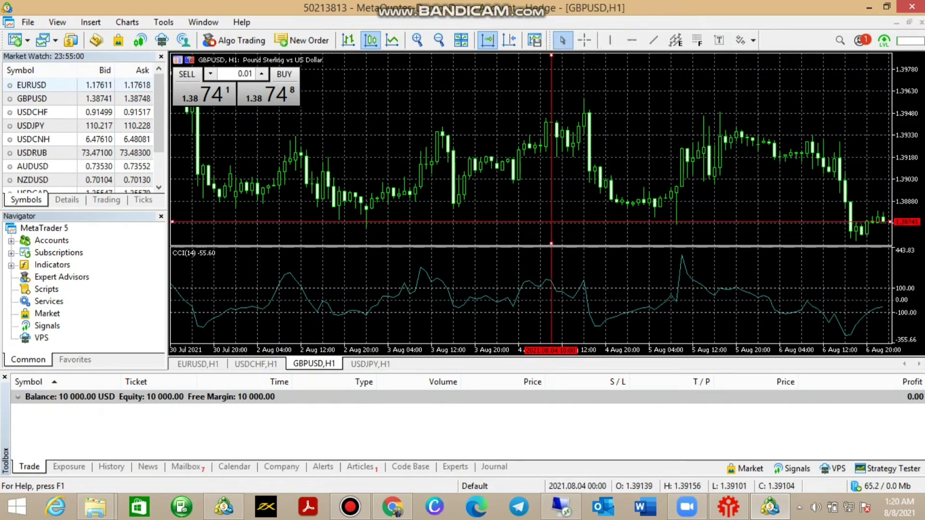
left_click(510, 39)
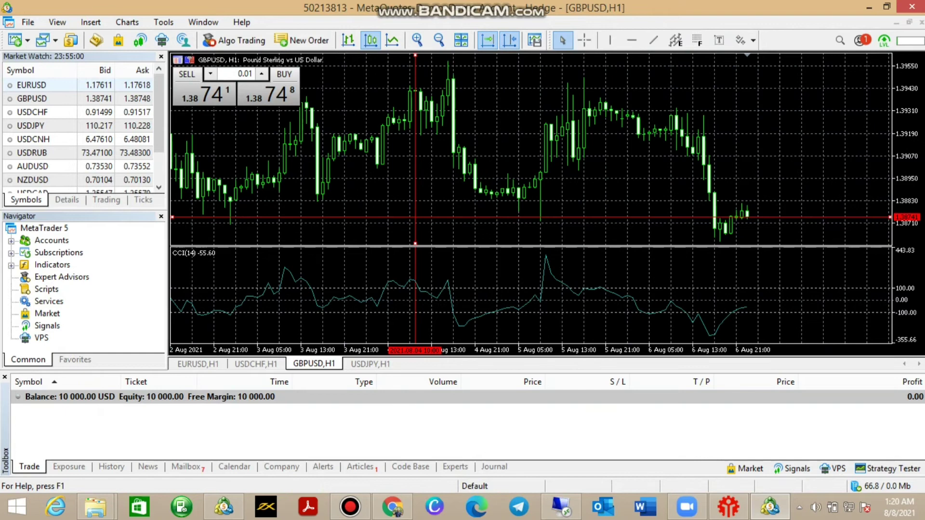
left_click(461, 40)
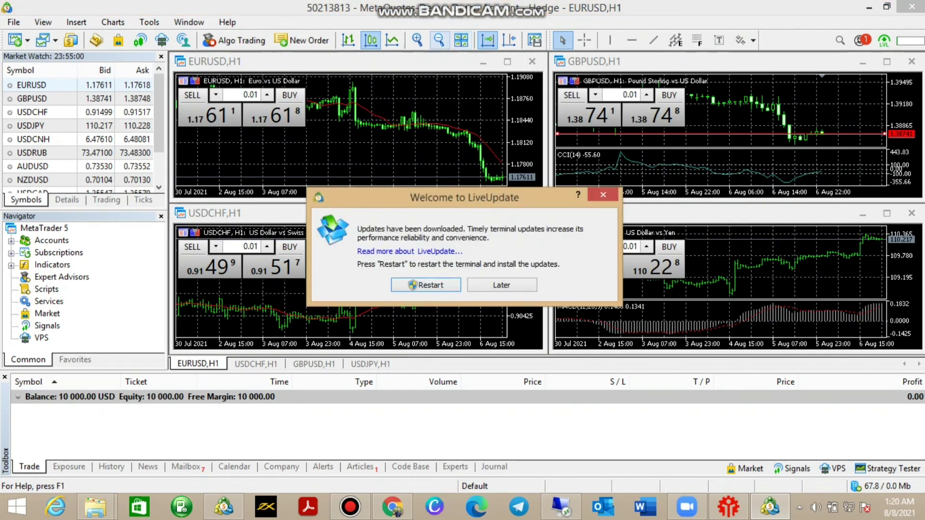
- Postpone the LiveUpdate install and maximise the EURUSD chart, adjusting its zoom
key("Escape")
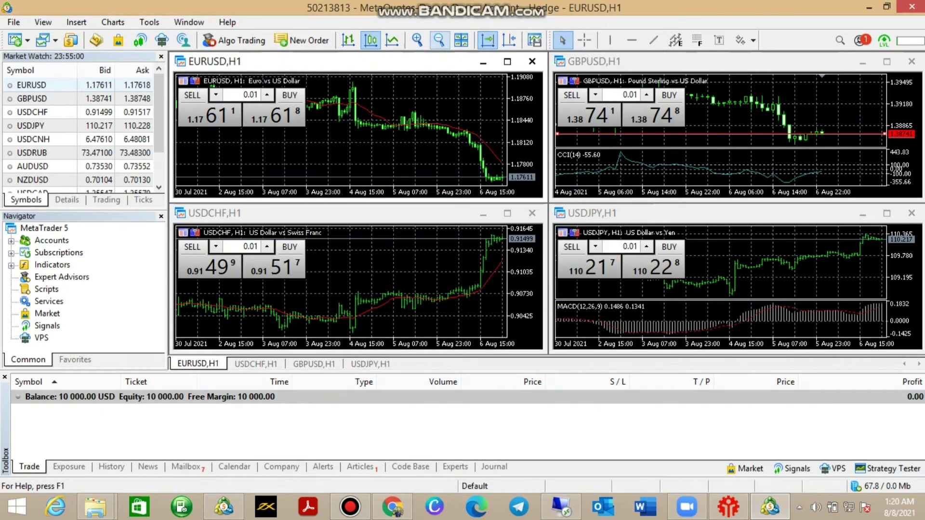
left_click(439, 40)
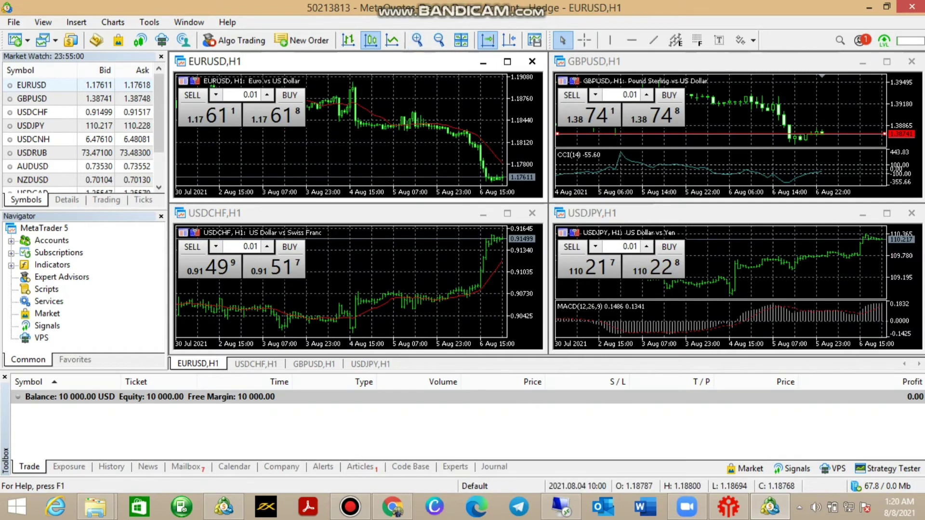
left_click(723, 116)
left_click(507, 61)
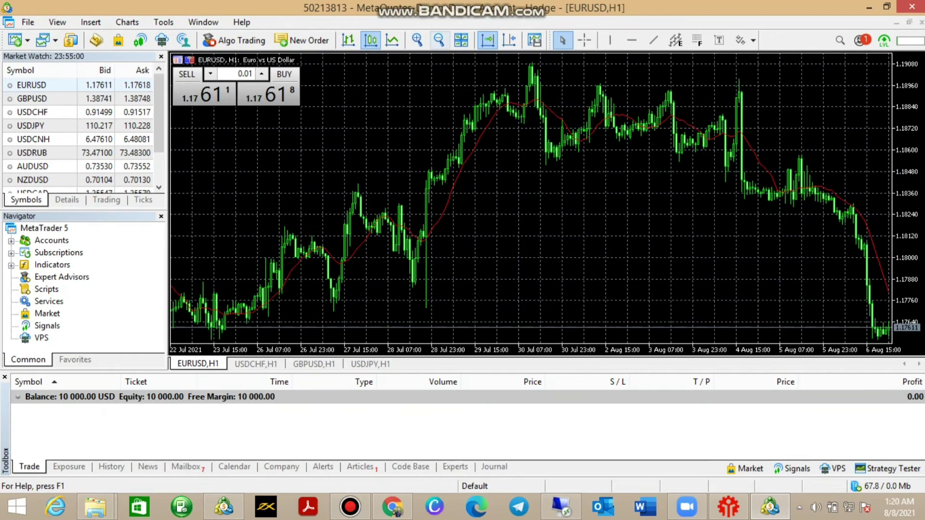
left_click(439, 40)
- Try line and bar styles on EURUSD, ending with candlesticks (Alt+2)
left_click(392, 40)
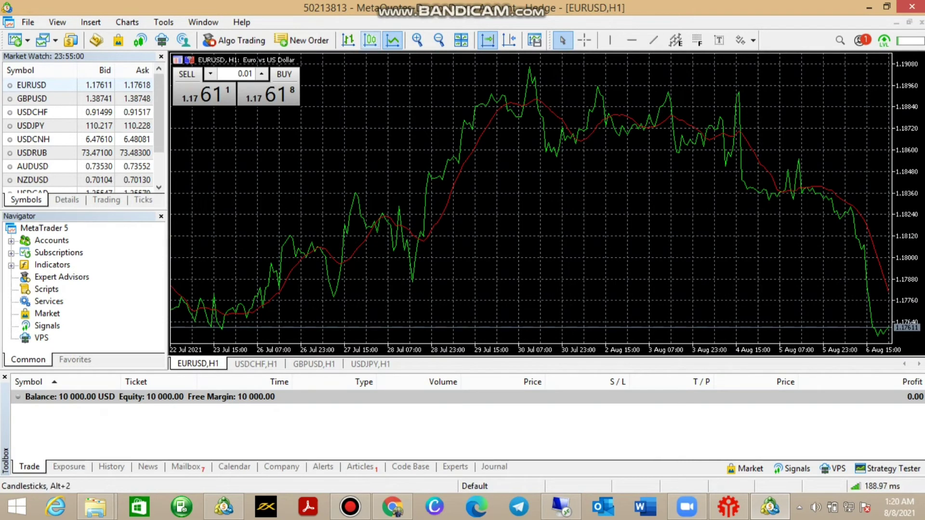
left_click(371, 40)
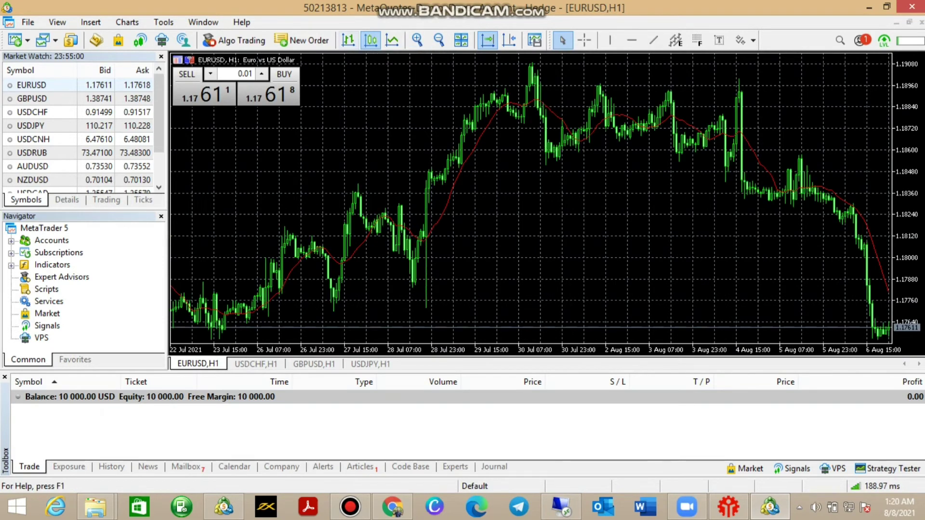
left_click(349, 39)
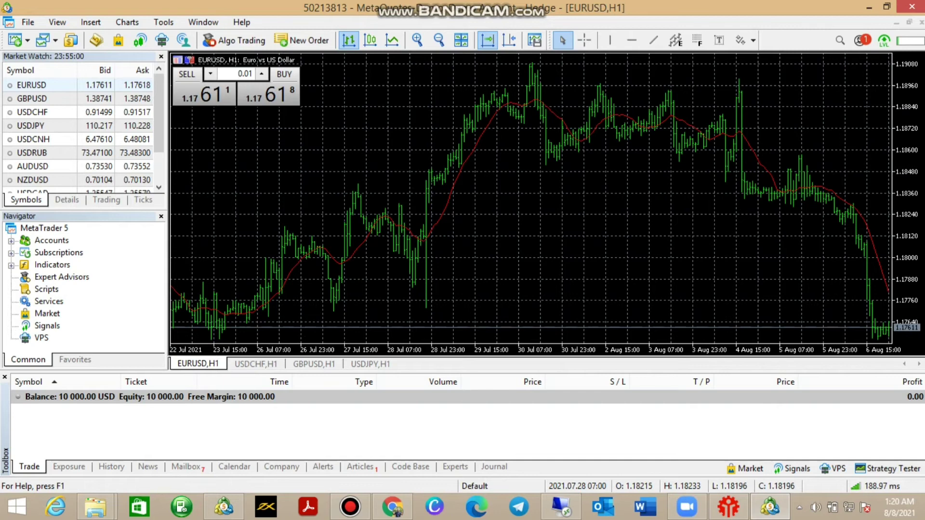
key("alt+2")
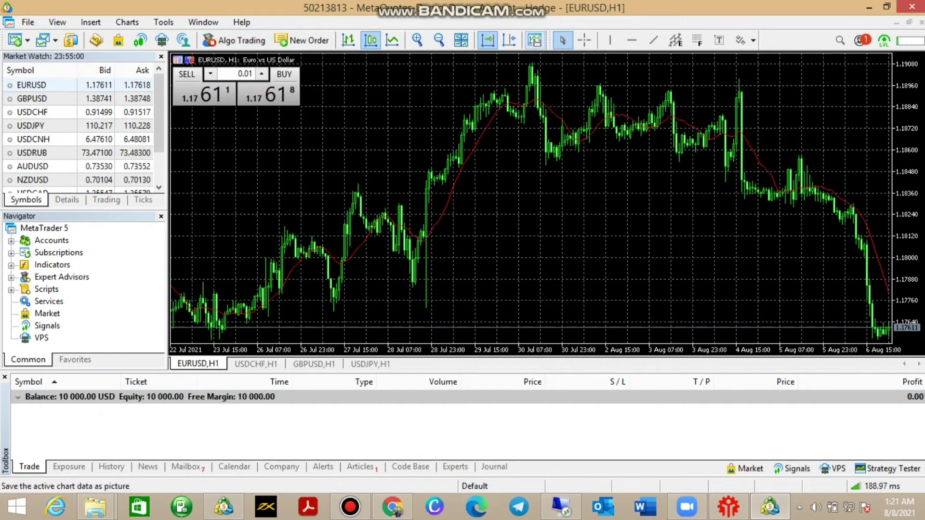
- Show the Timeframes toolbar and switch the EURUSD chart to M1
left_click(57, 21)
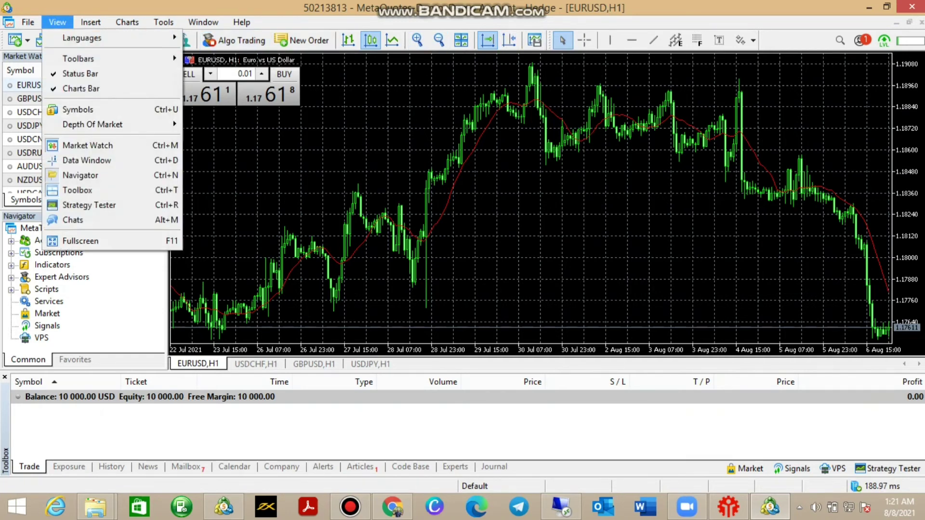
left_click(220, 89)
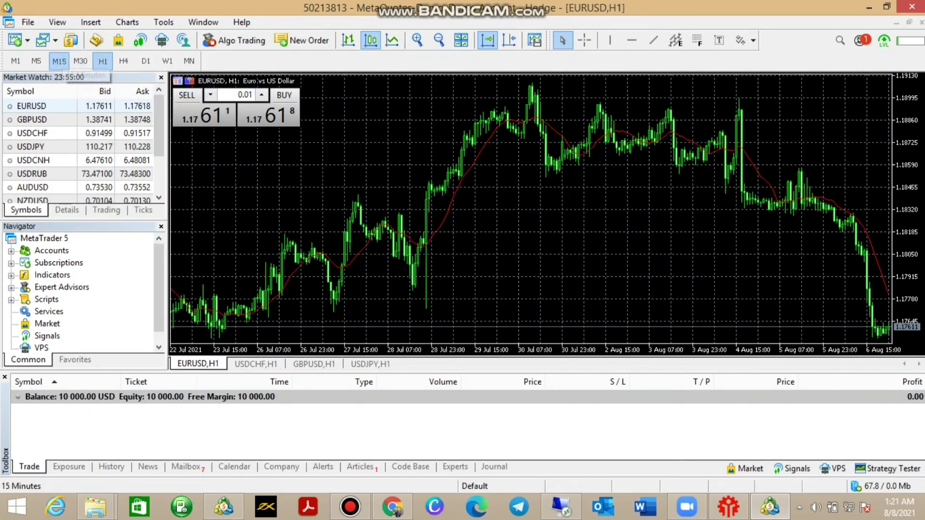
left_click(58, 60)
left_click(104, 61)
left_click(15, 62)
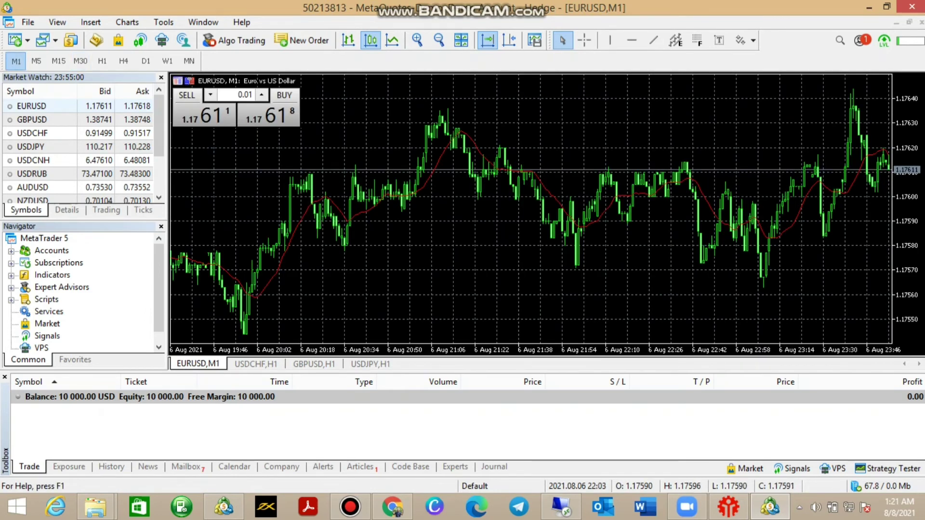
- Delete the Moving Average indicator using the chart's Indicator List
right_click(587, 123)
left_click(470, 217)
right_click(511, 38)
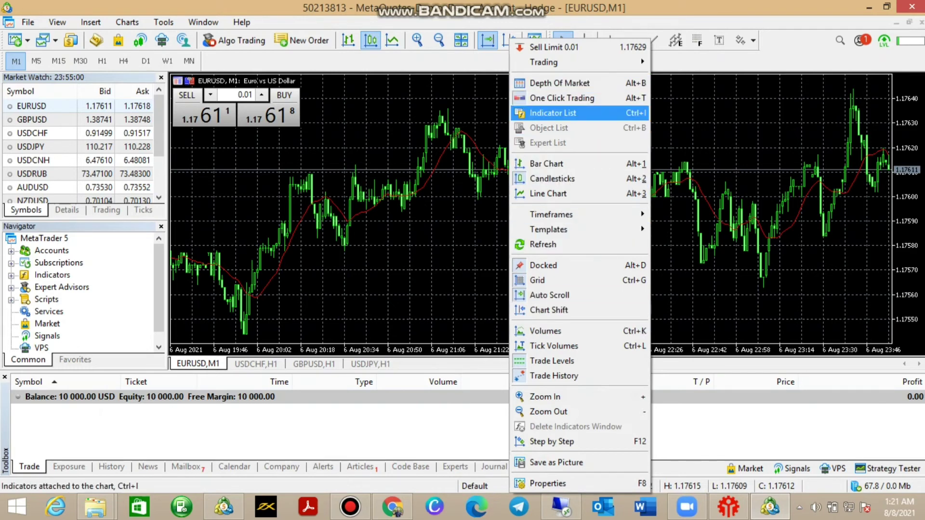
left_click(553, 113)
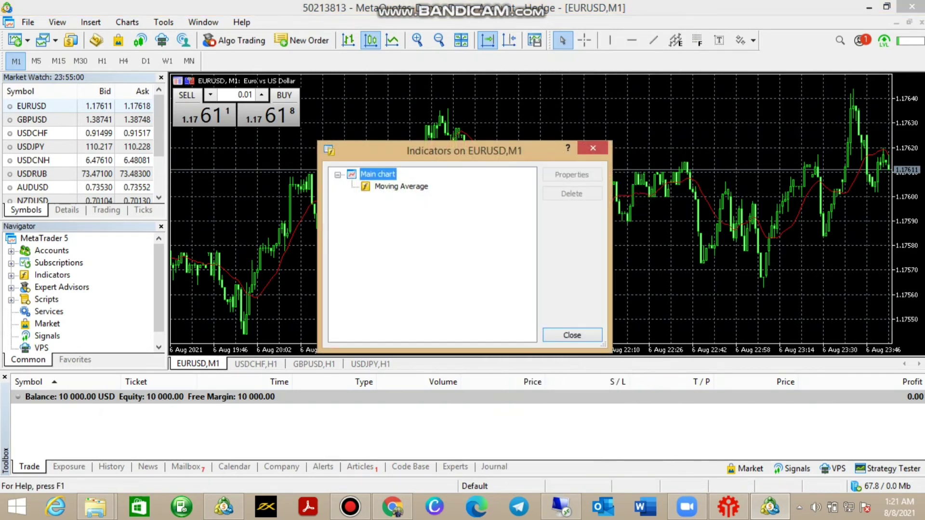
left_click(401, 187)
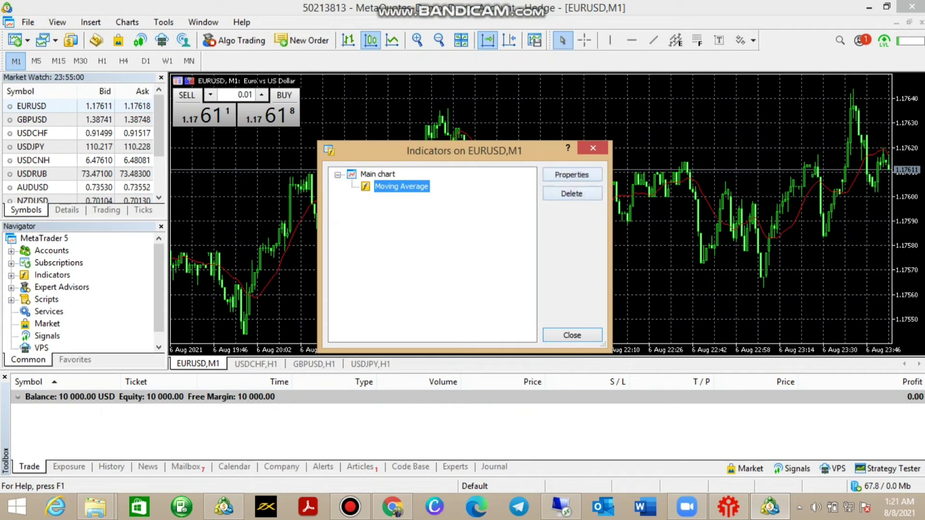
left_click(571, 192)
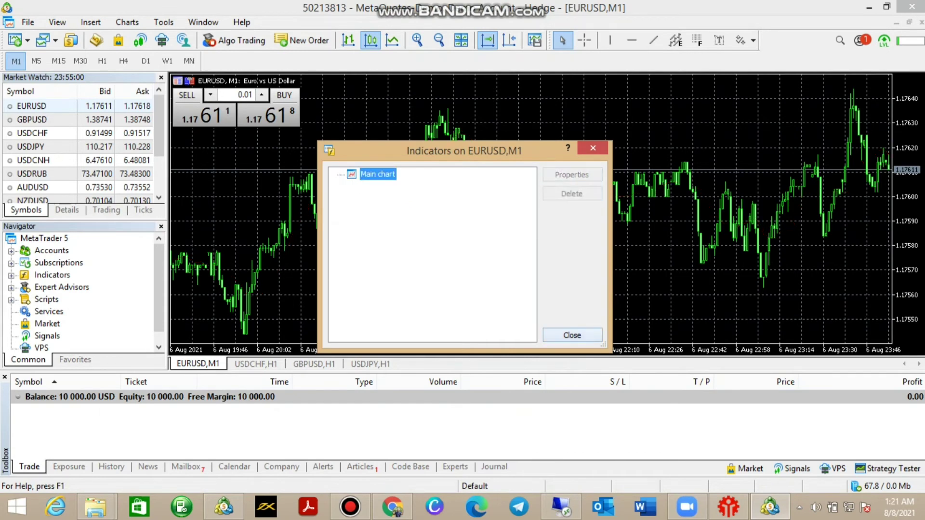
left_click(572, 335)
- Untick Grid in the EURUSD M1 chart's context menu, then reopen and dismiss the menu
right_click(585, 40)
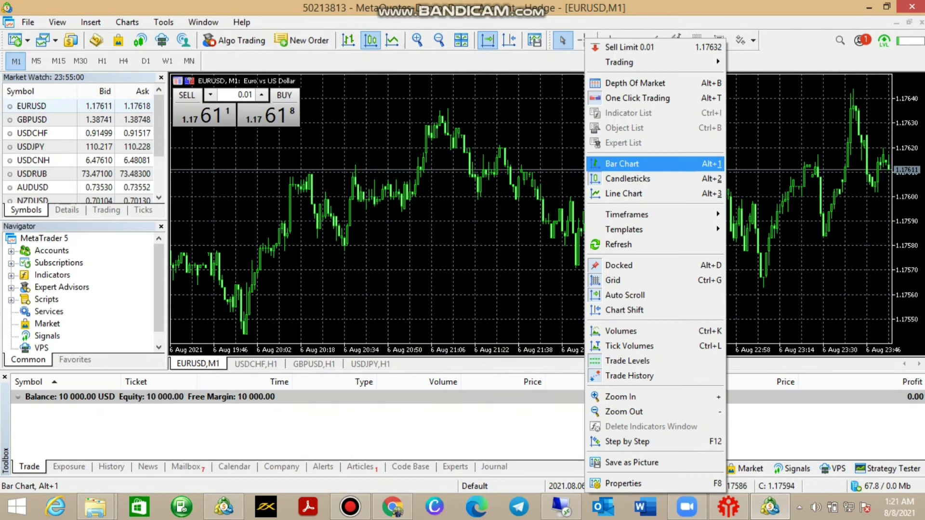
left_click(622, 280)
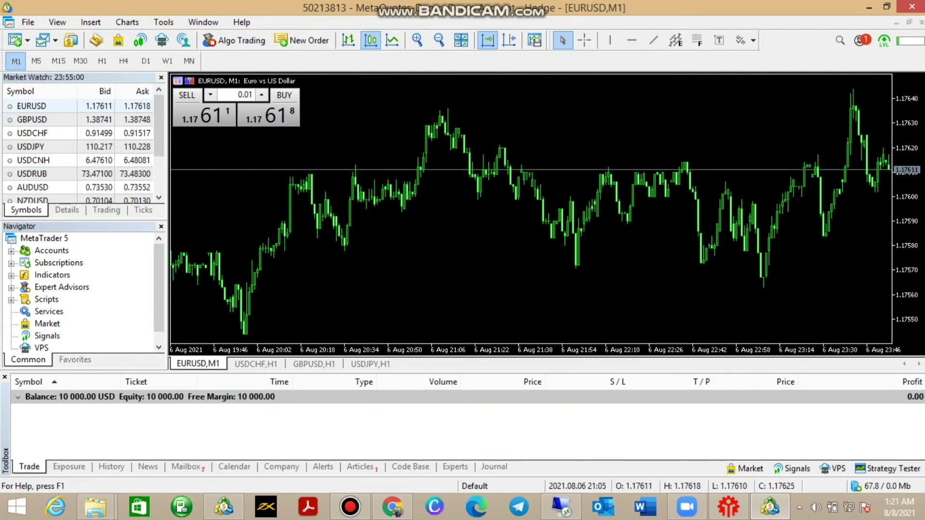
right_click(588, 38)
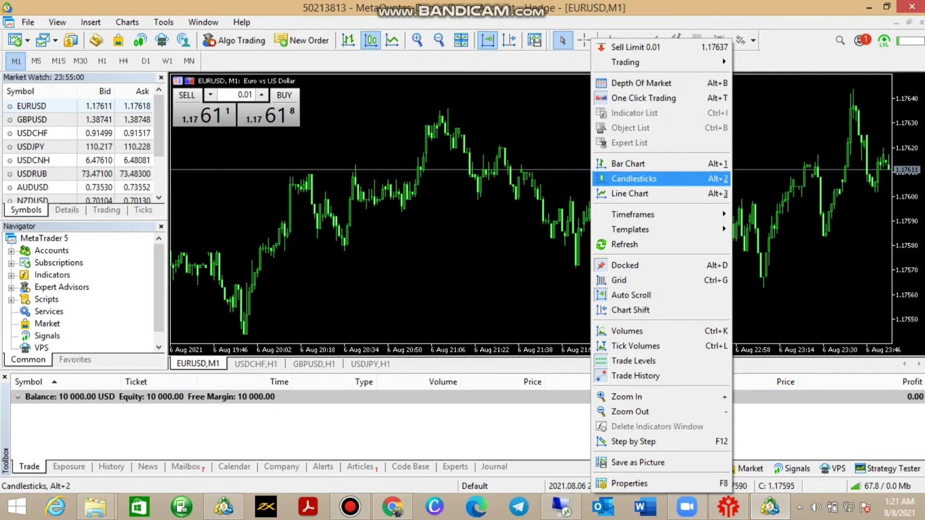
key("Escape")
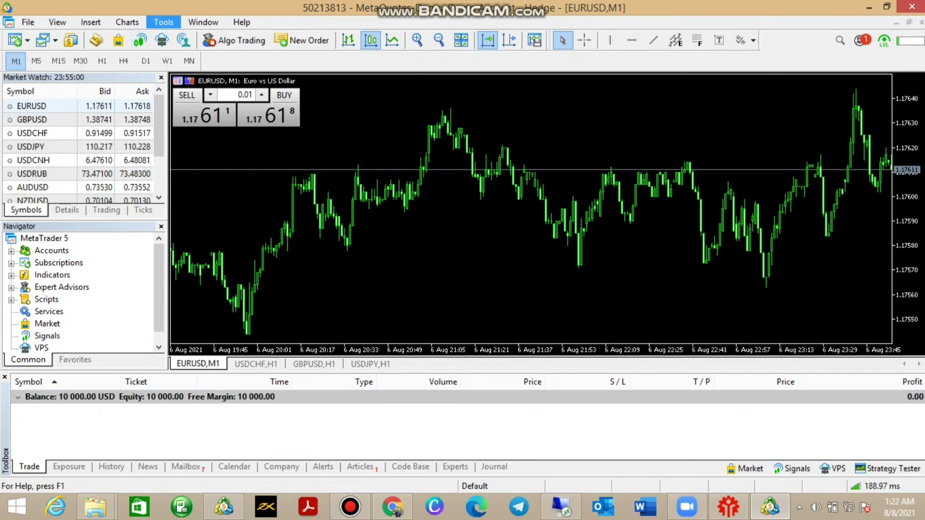
- In Options, allow algorithmic trading and keep it enabled when the account changes
left_click(164, 22)
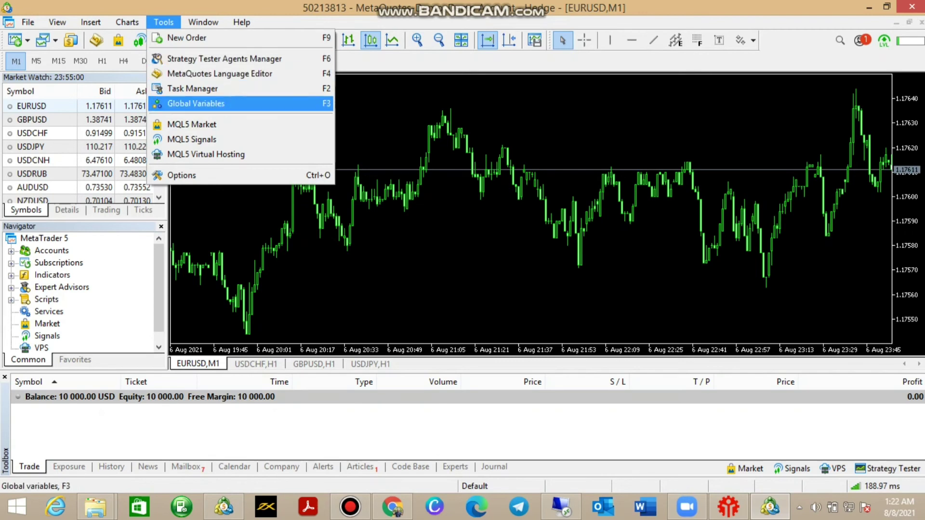
left_click(181, 175)
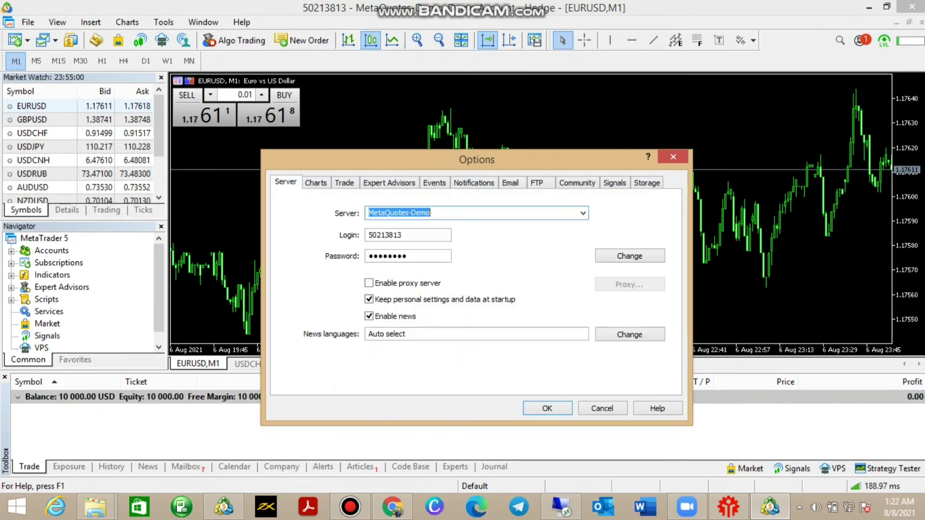
left_click(315, 182)
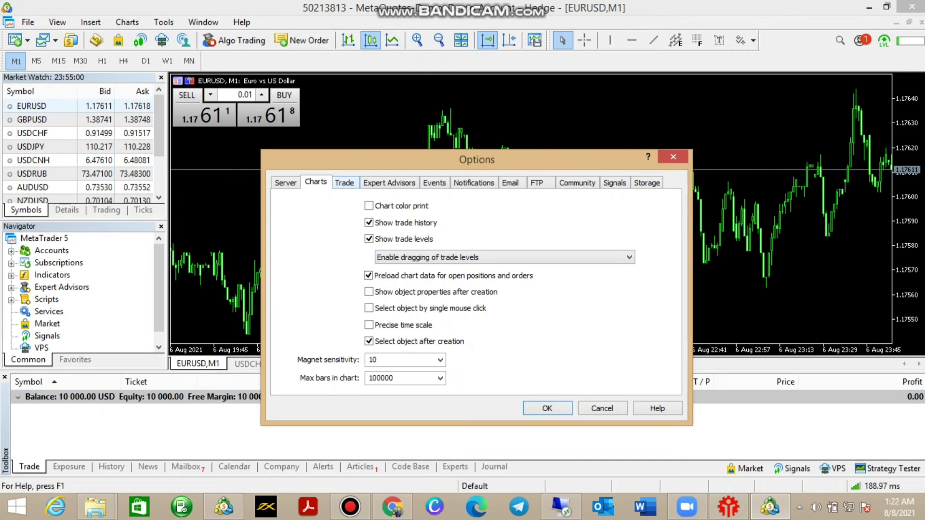
left_click(344, 183)
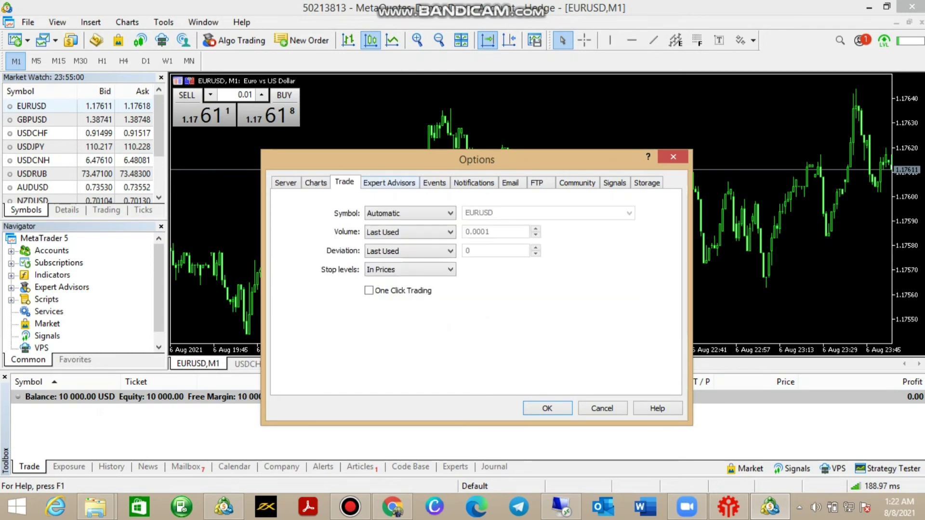
left_click(389, 182)
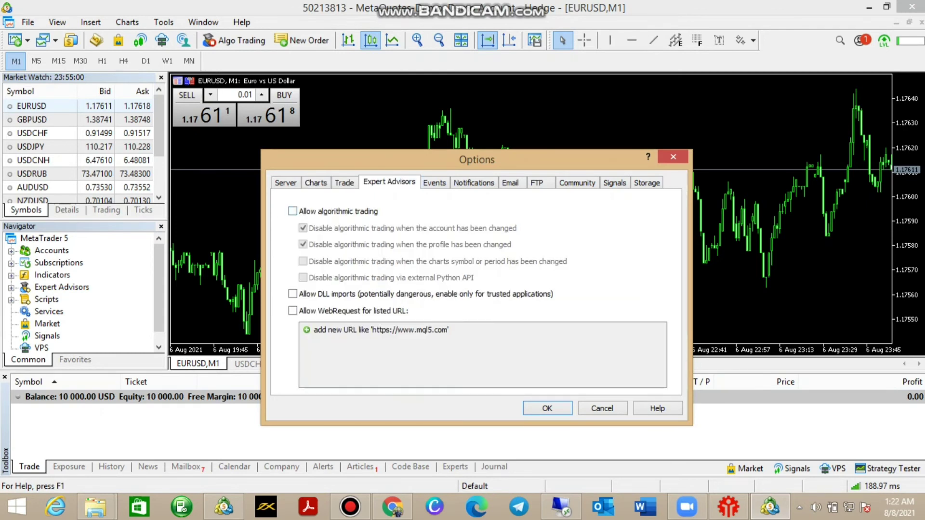
left_click(293, 211)
left_click(302, 228)
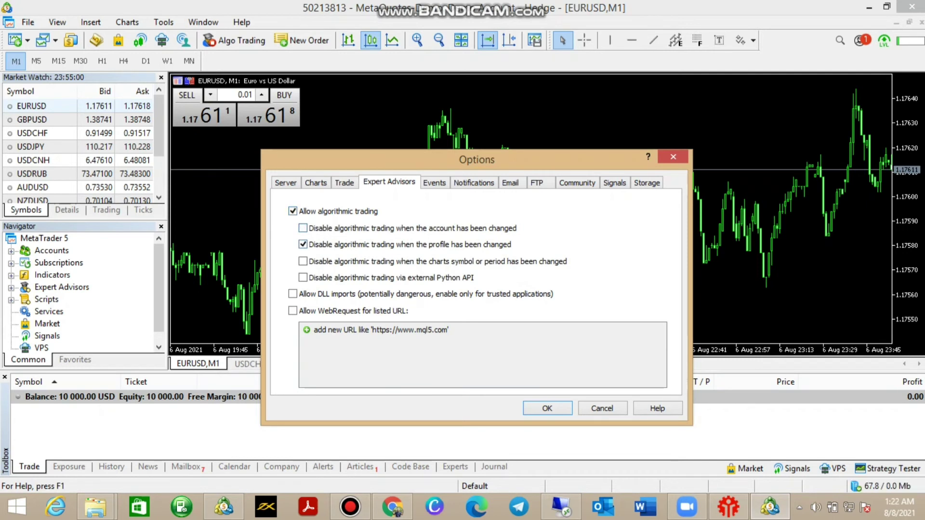
- Turn on email notifications, look over the Signals page, and close Options
left_click(434, 182)
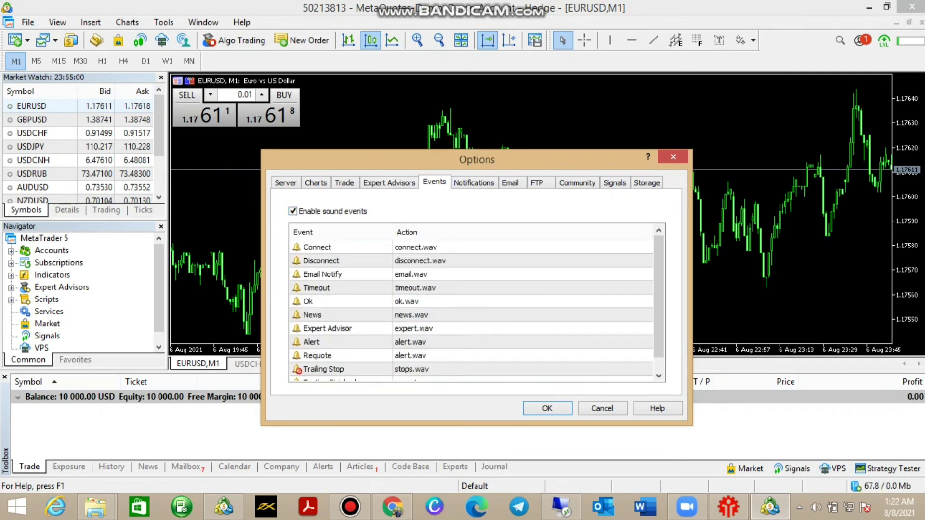
left_click(474, 182)
left_click(510, 182)
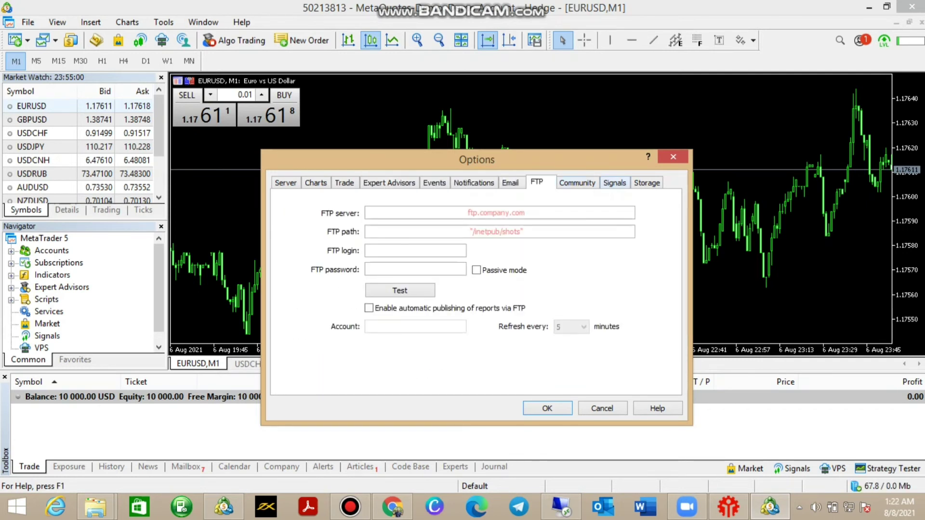
left_click(577, 182)
left_click(509, 182)
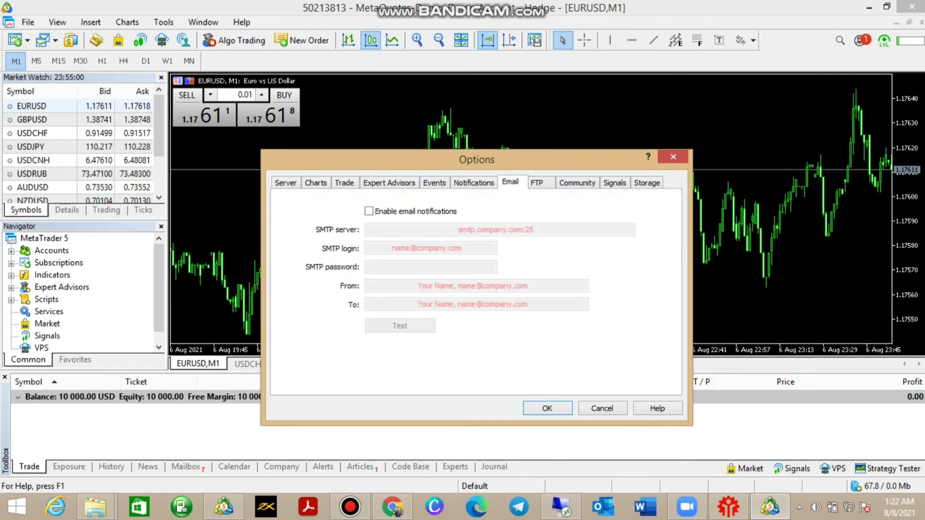
left_click(369, 212)
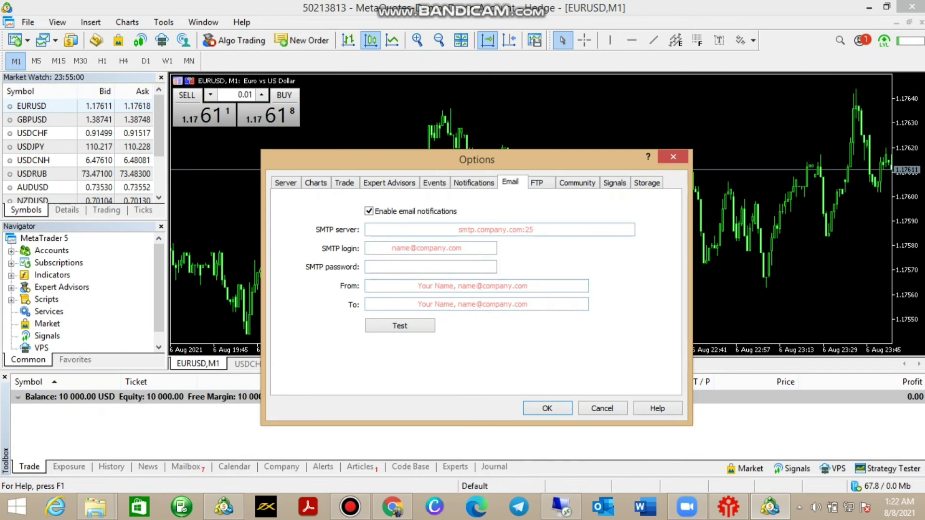
key("Right")
key("Right")
key("Right")
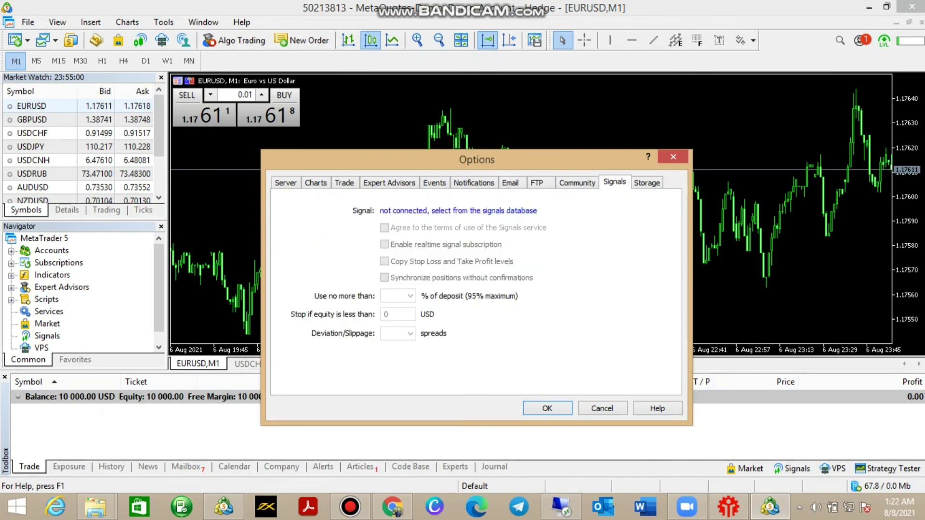
key("Escape")
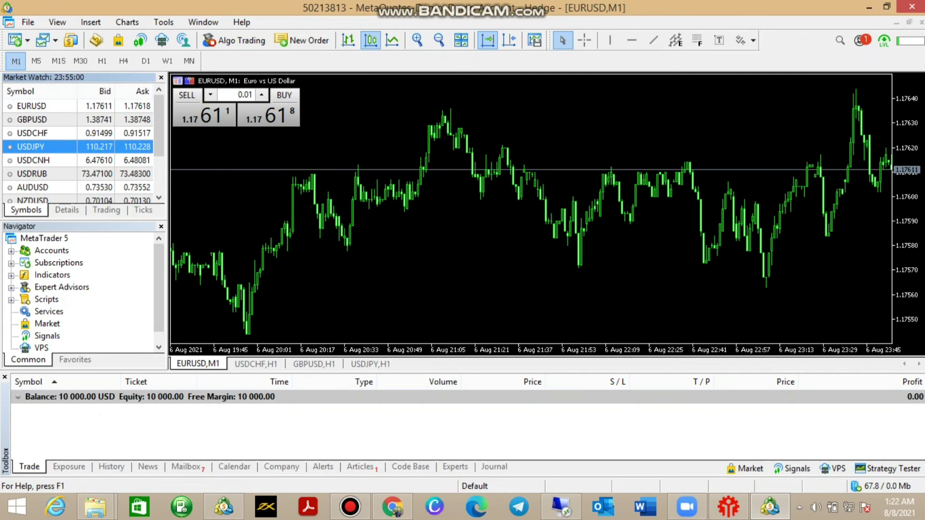
- Open a new GBPUSD chart window from Market Watch, then open and close a USDJPY order ticket unused
right_click(33, 147)
left_click(80, 171)
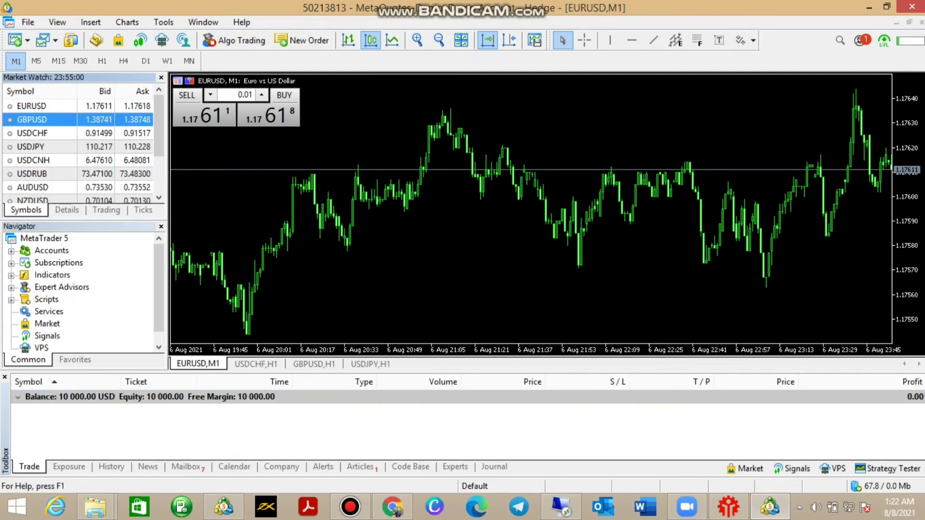
right_click(33, 119)
left_click(100, 137)
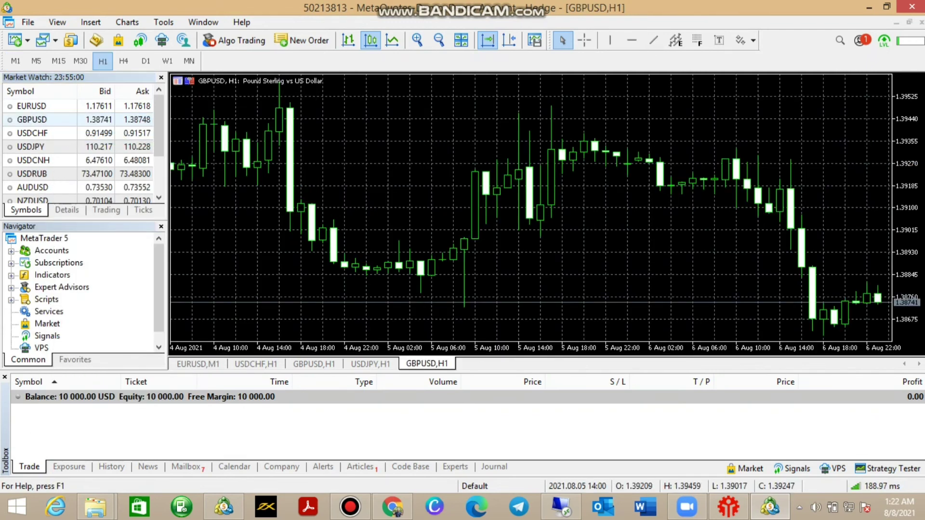
double_click(32, 146)
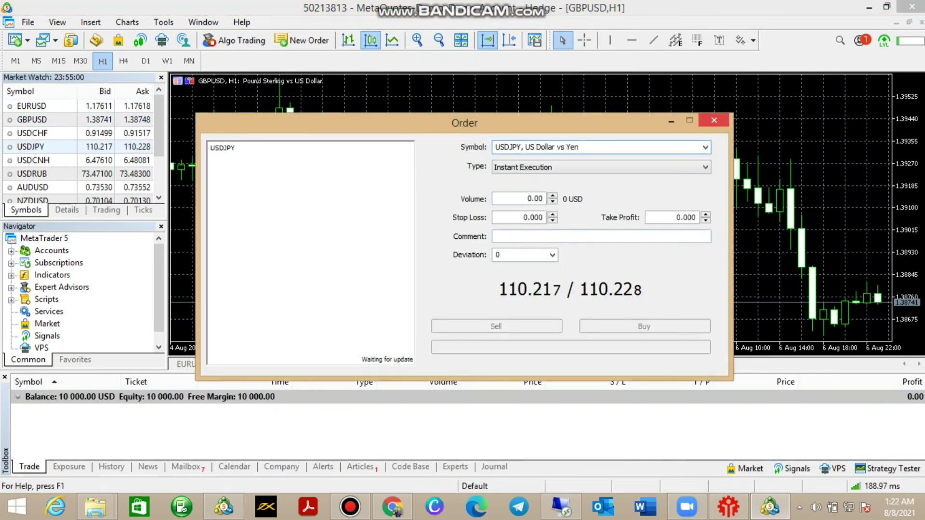
left_click(714, 120)
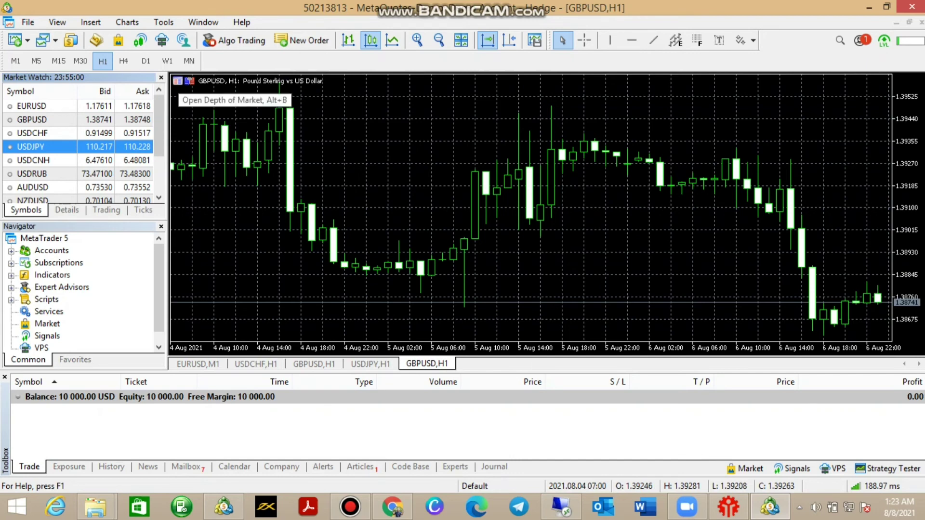
- Show one-click trading prices on the GBPUSD chart, then view and close its Depth of Market
left_click(190, 80)
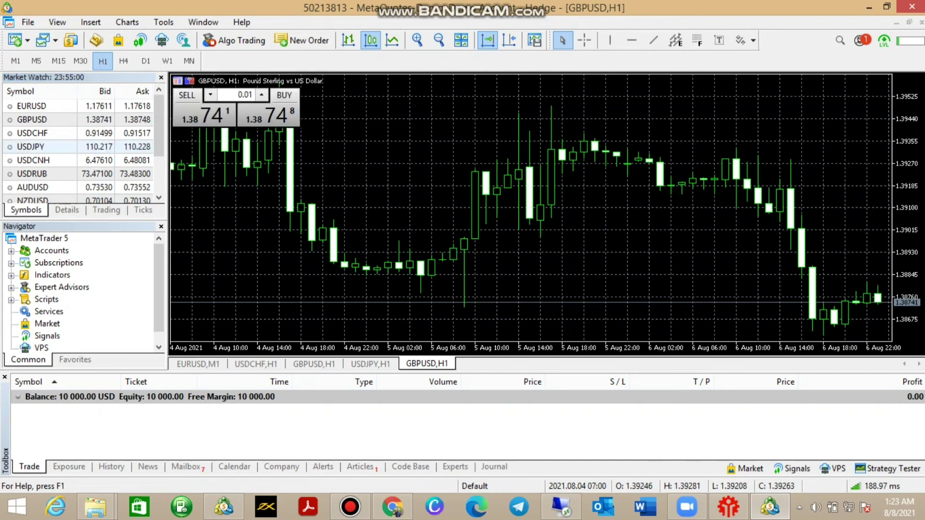
left_click(179, 80)
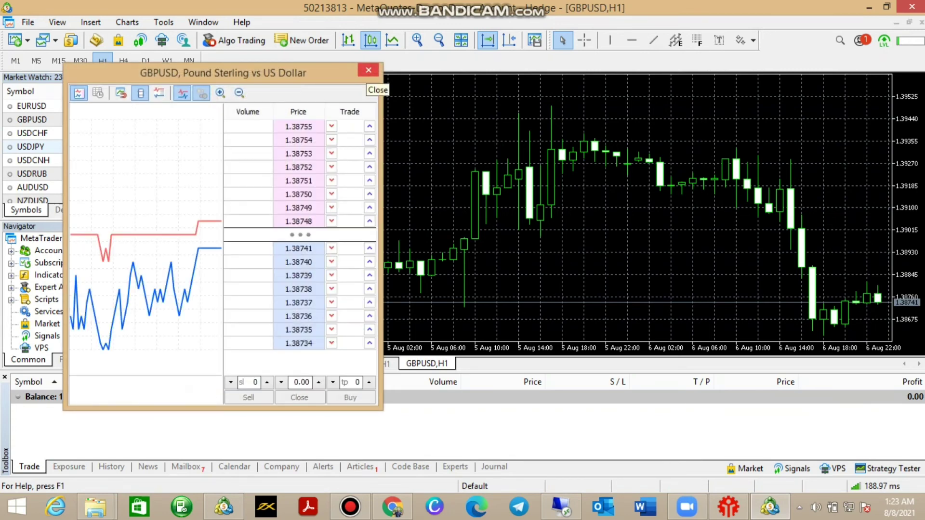
left_click(368, 70)
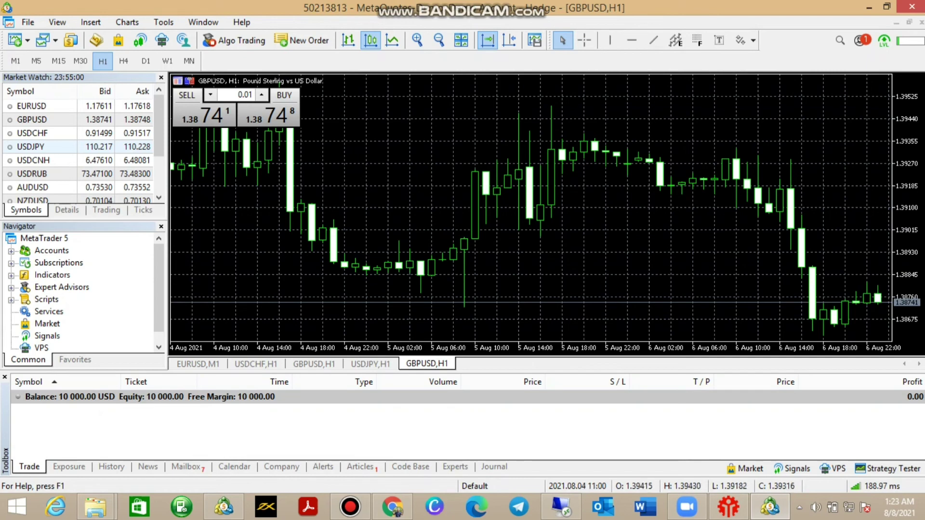
left_click(27, 22)
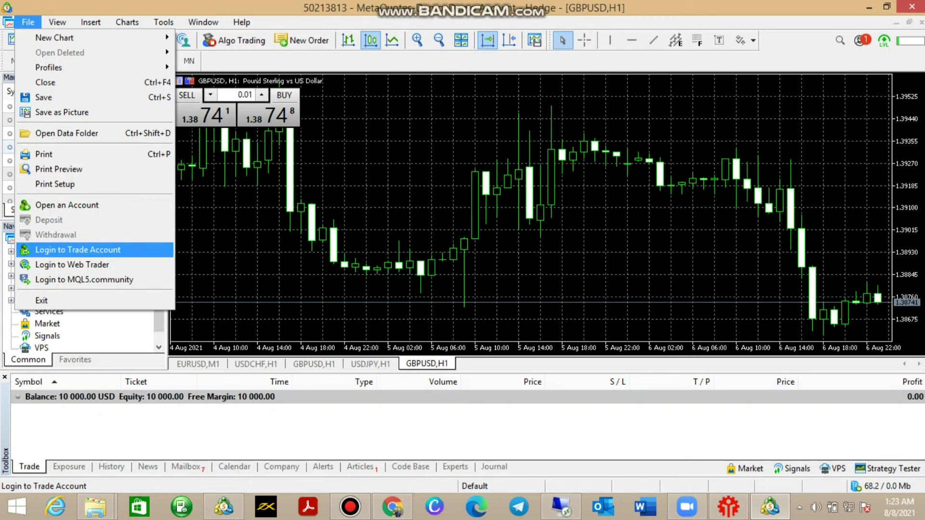
- Close the File menu with Escape without logging in, keeping the GBPUSD chart in front
key("Escape")
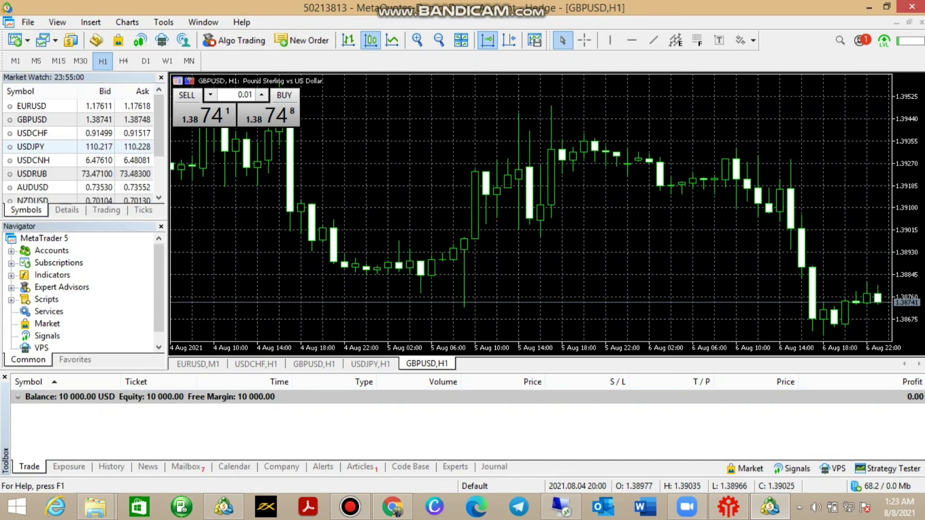